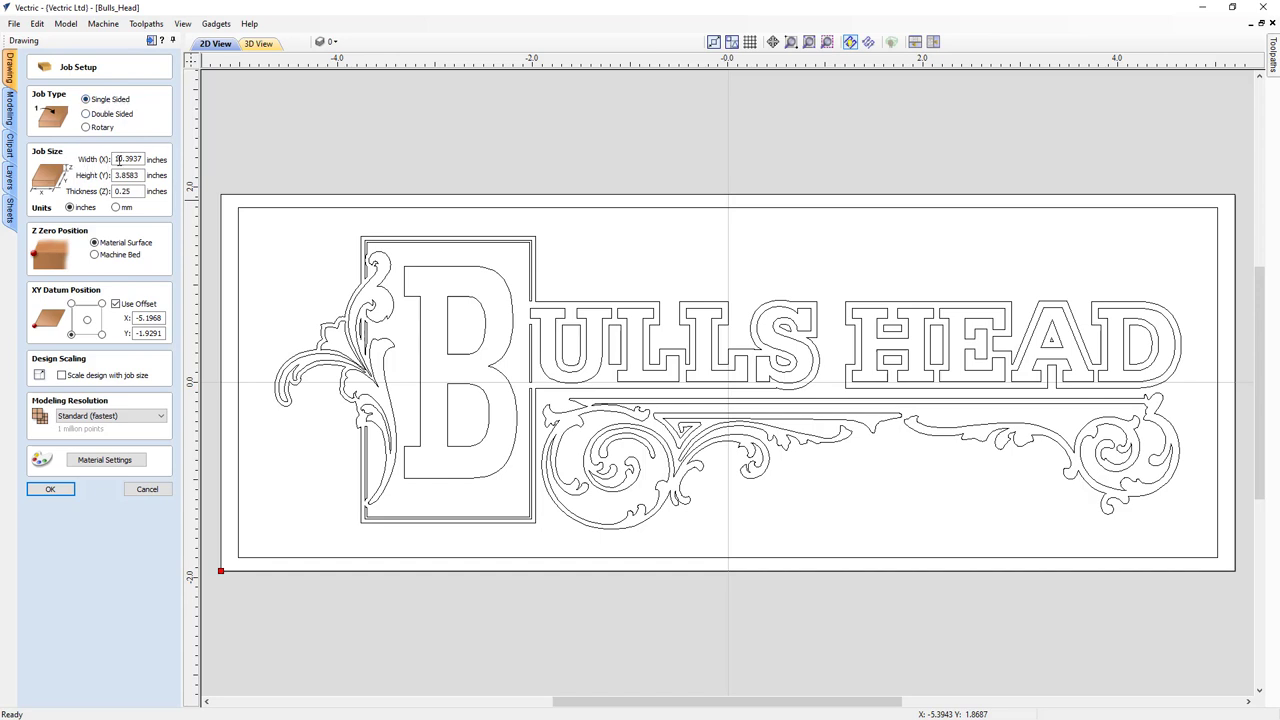
Set the job size to 12 inches wide and 5 inches high, and turn off the XY datum offset.
{"action": "left_click_drag", "start_coordinate": [113, 160], "coordinate": [142, 160]}
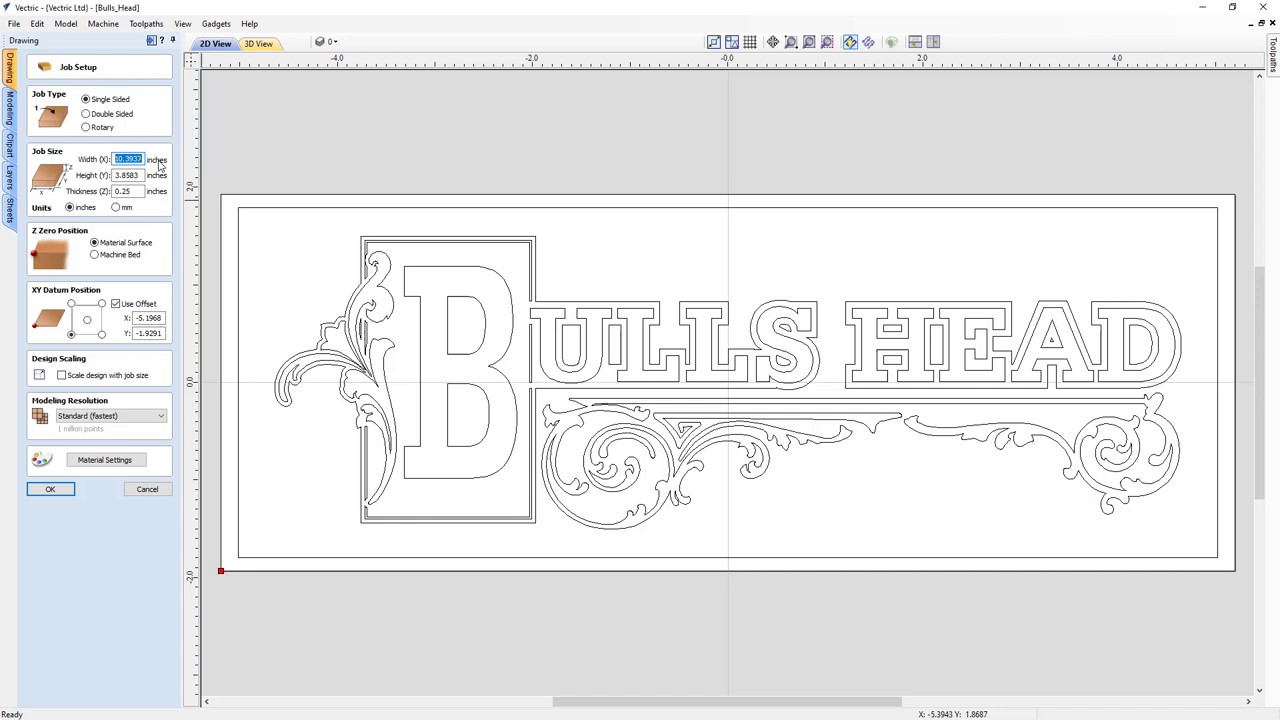
{"action": "type", "text": "12"}
{"action": "key", "text": "Tab"}
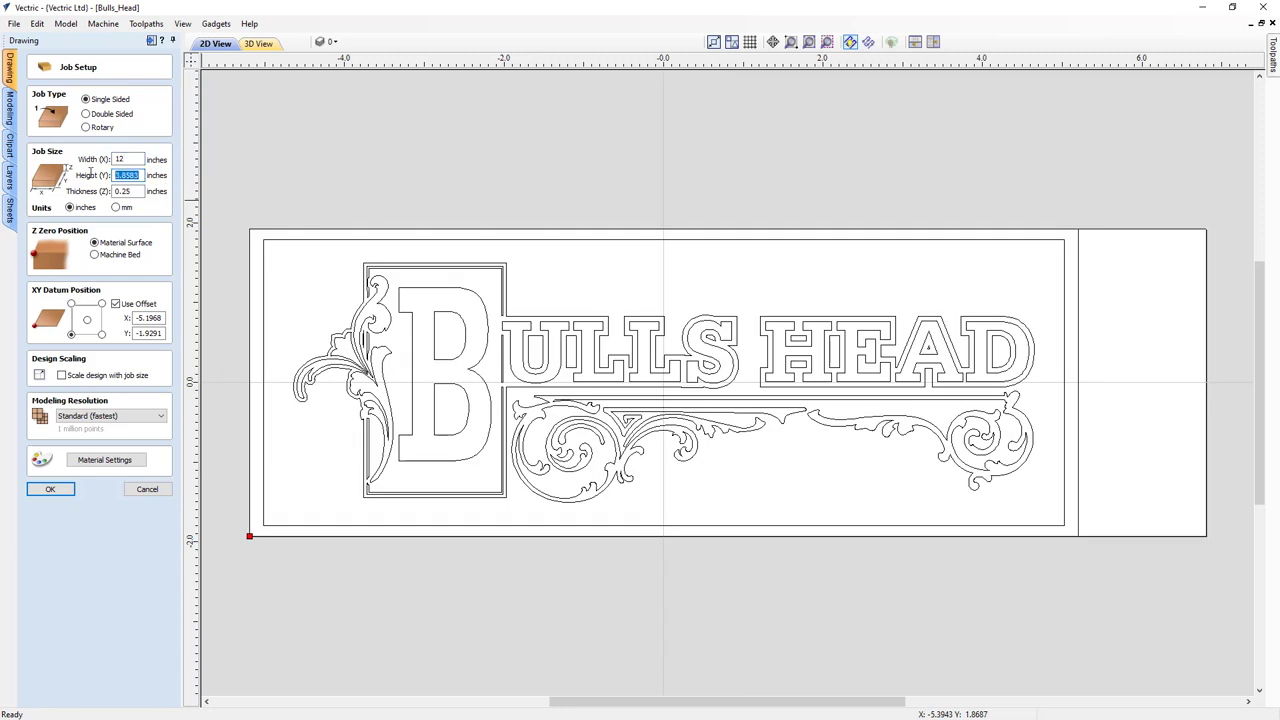
{"action": "type", "text": "5"}
{"action": "key", "text": "Return"}
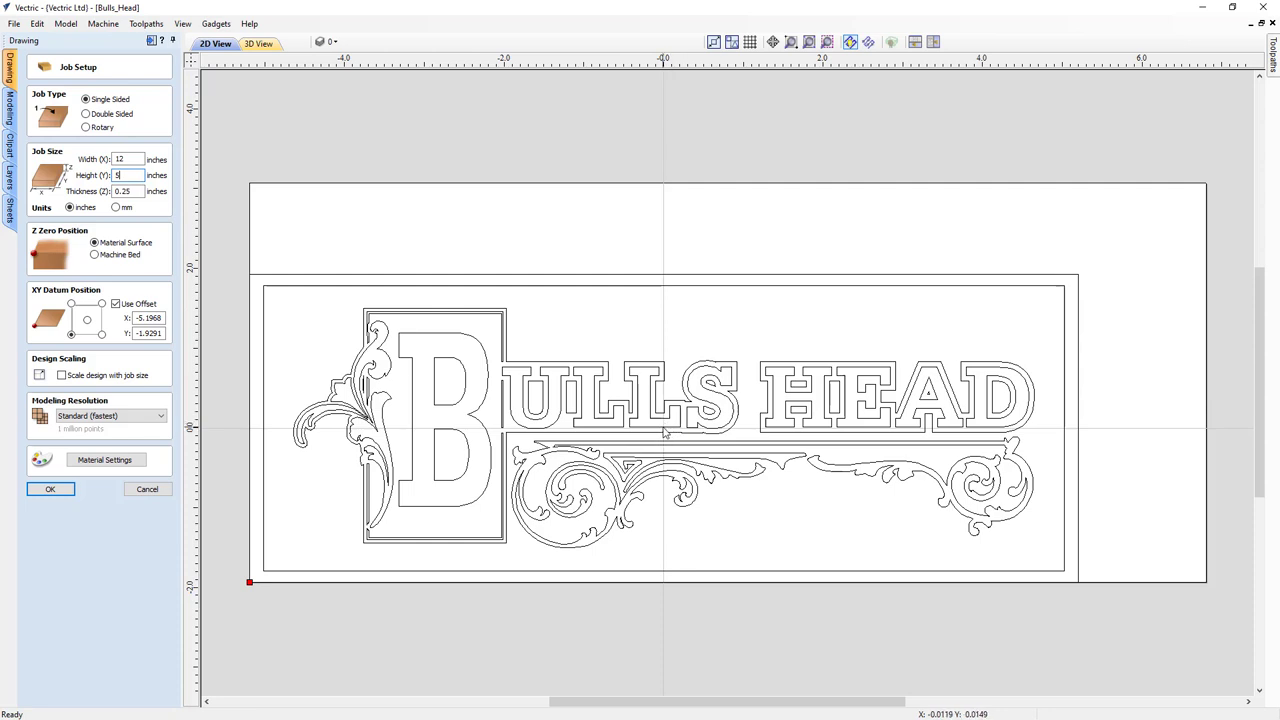
{"action": "left_click", "coordinate": [116, 304]}
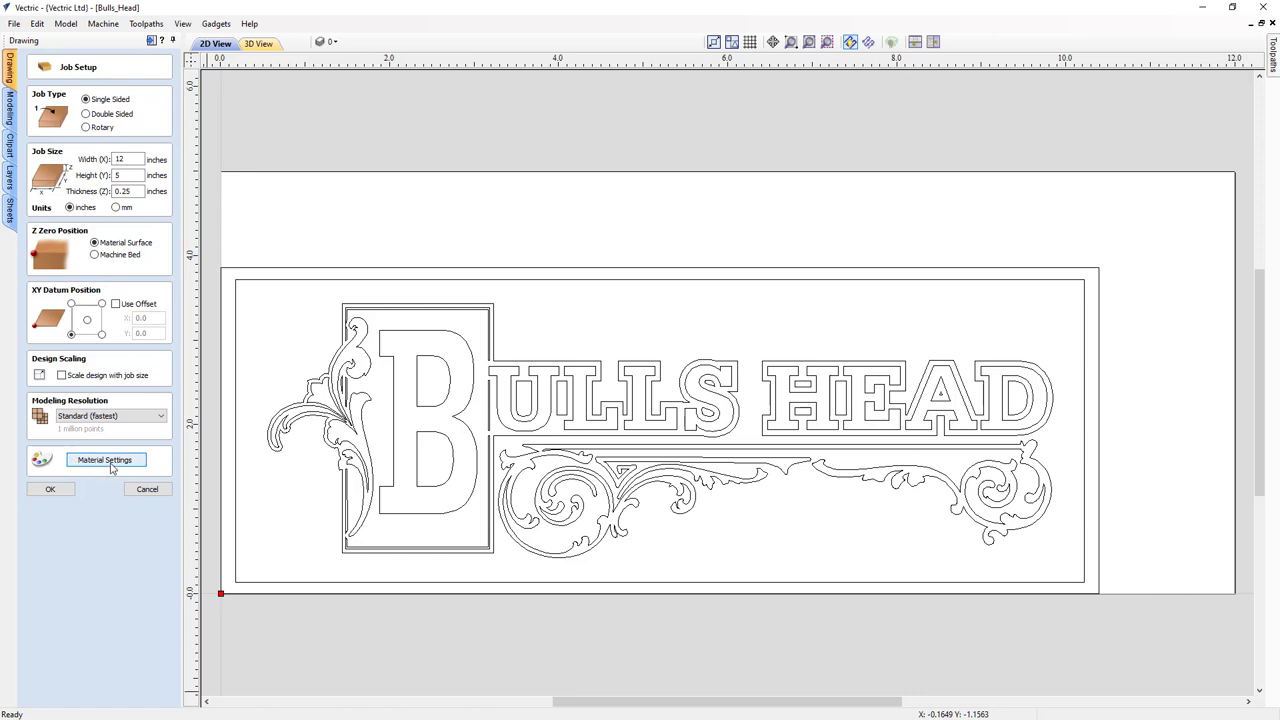
{"action": "left_click", "coordinate": [51, 490]}
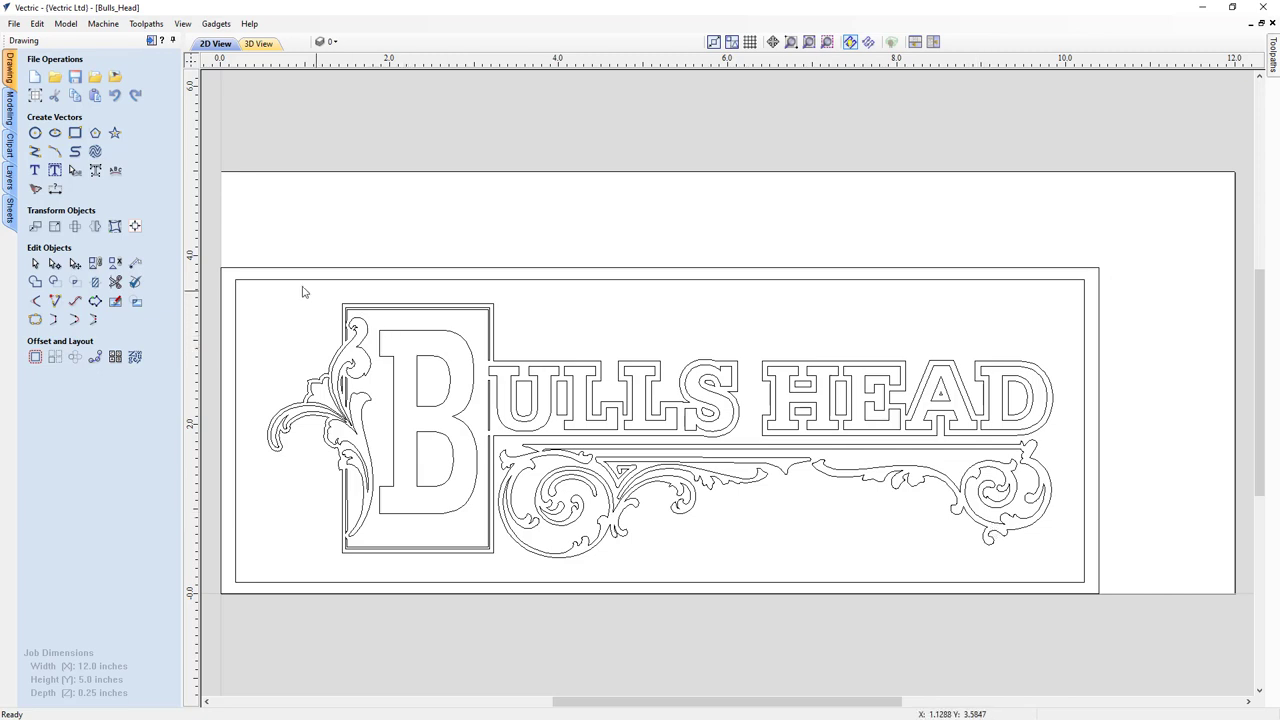
Try selecting all the sign vectors, first with a selection window and again with Select All Vectors, clearing each selection.
{"action": "left_click_drag", "start_coordinate": [212, 246], "coordinate": [1125, 620]}
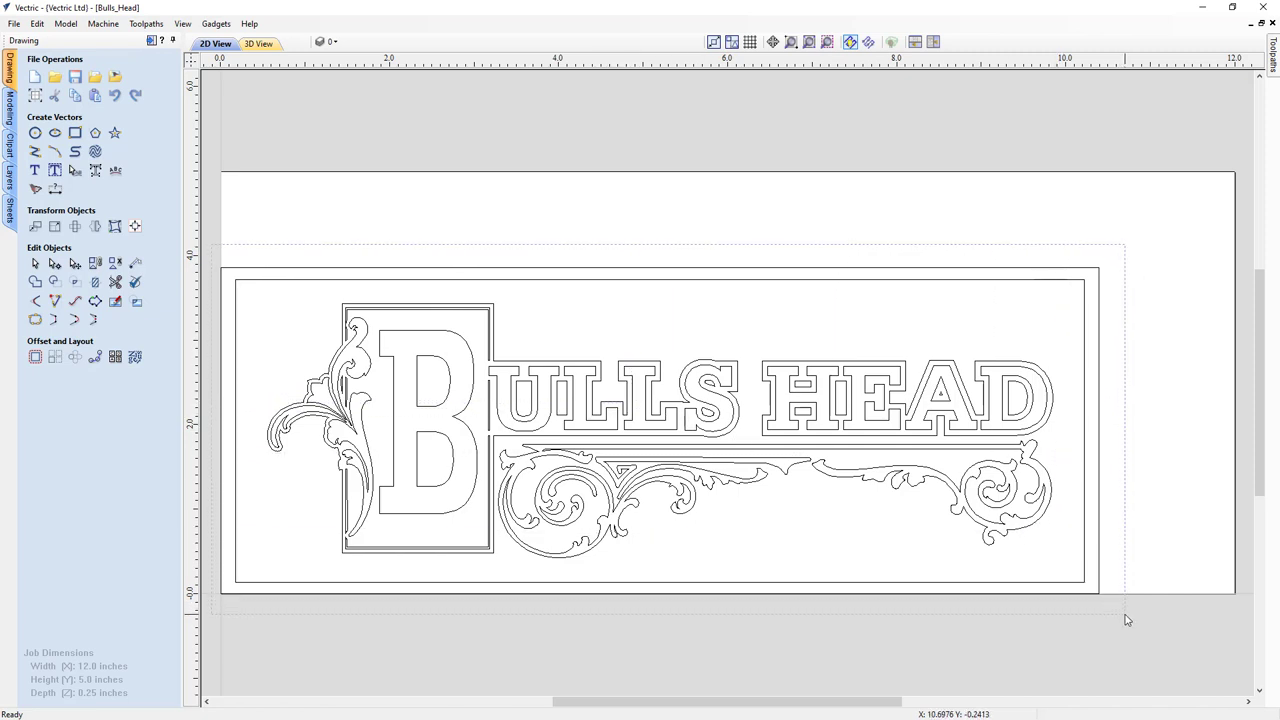
{"action": "left_click_drag", "start_coordinate": [1125, 620], "coordinate": [1125, 620]}
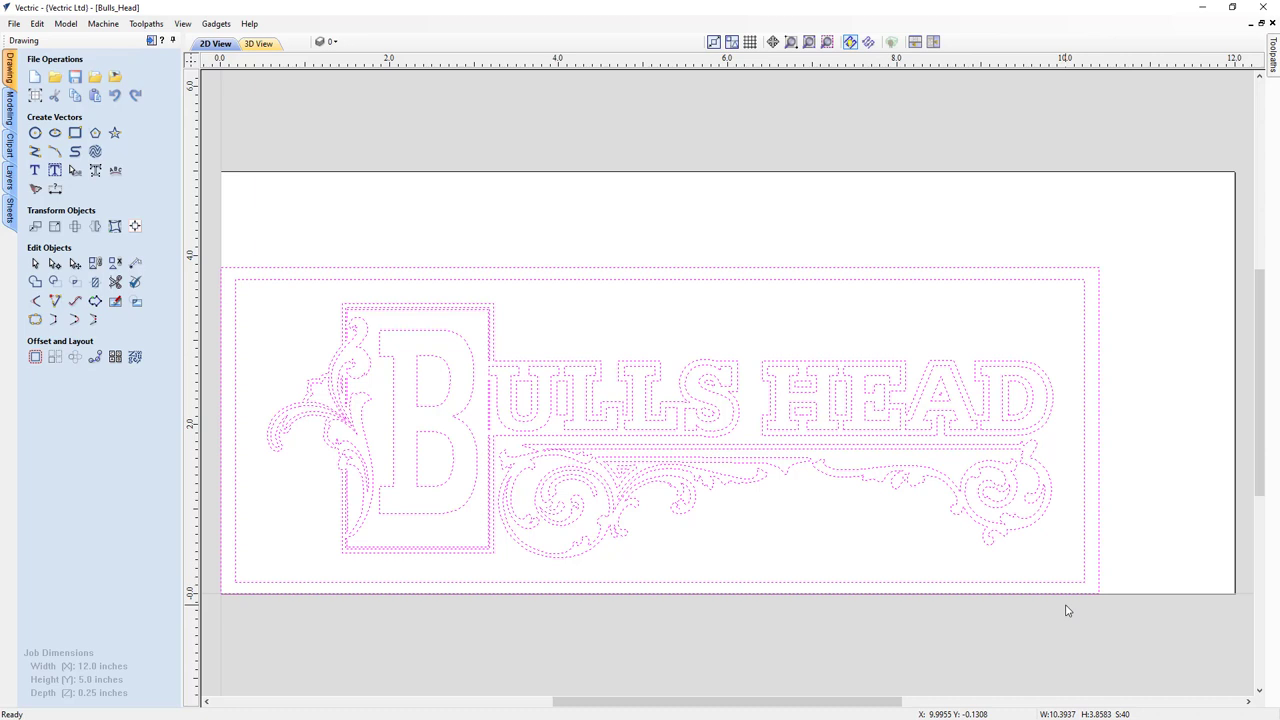
{"action": "left_click", "coordinate": [1154, 423]}
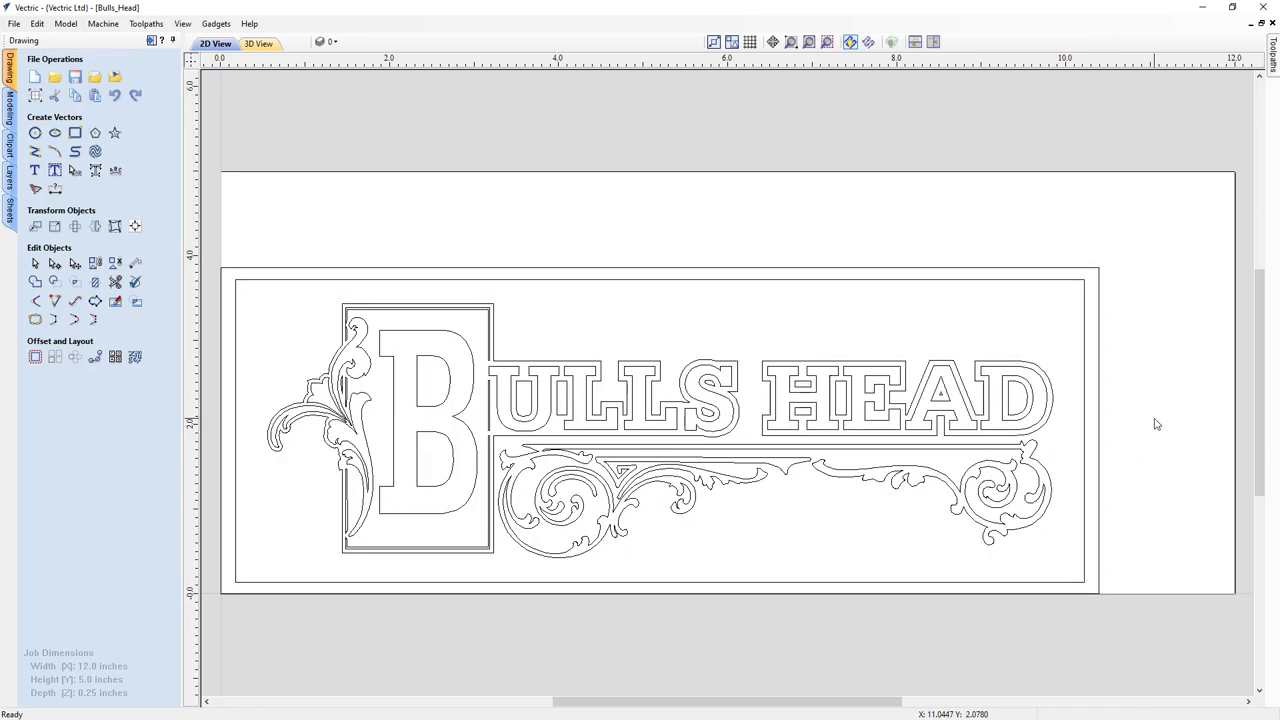
{"action": "left_click", "coordinate": [37, 23]}
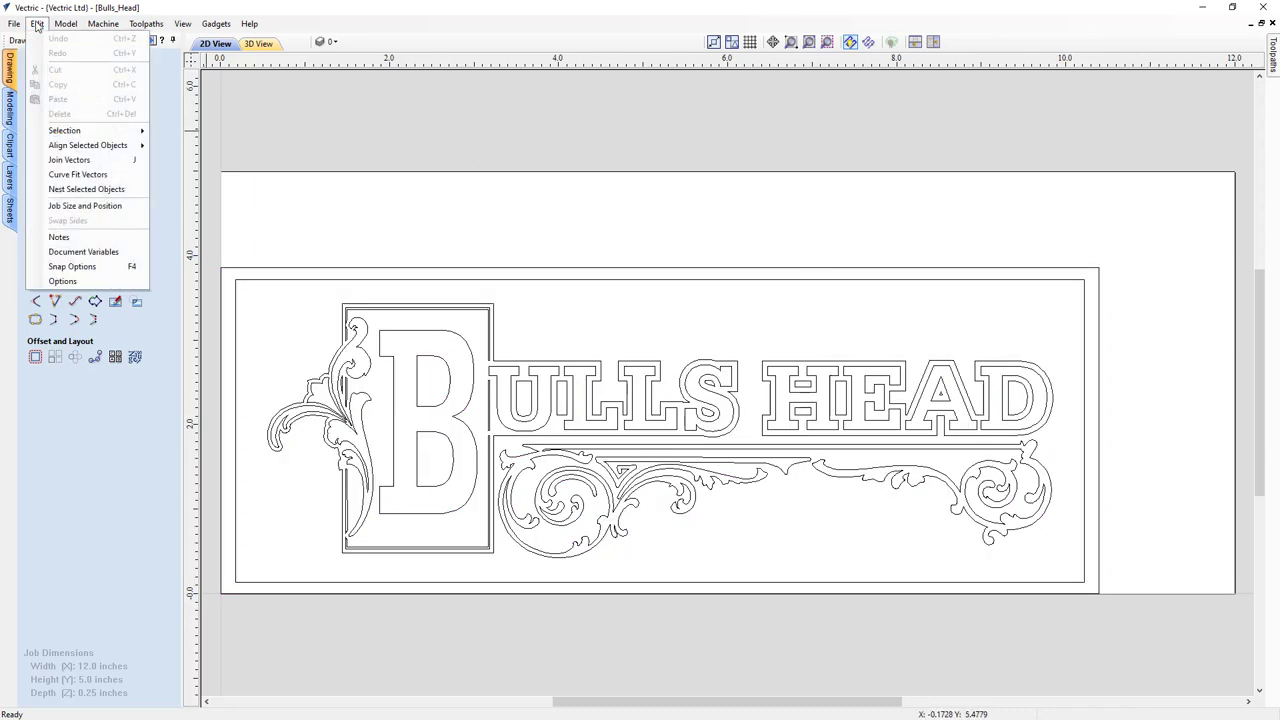
{"action": "mouse_move", "coordinate": [100, 132]}
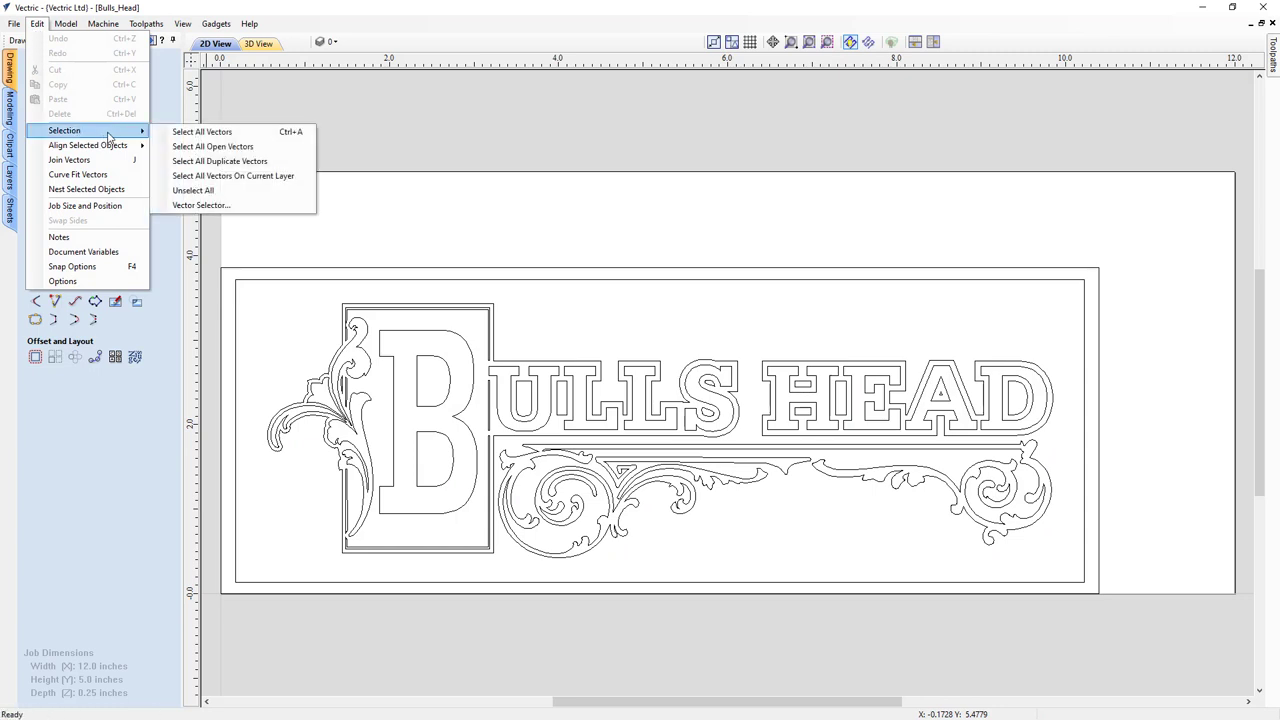
{"action": "left_click", "coordinate": [266, 137]}
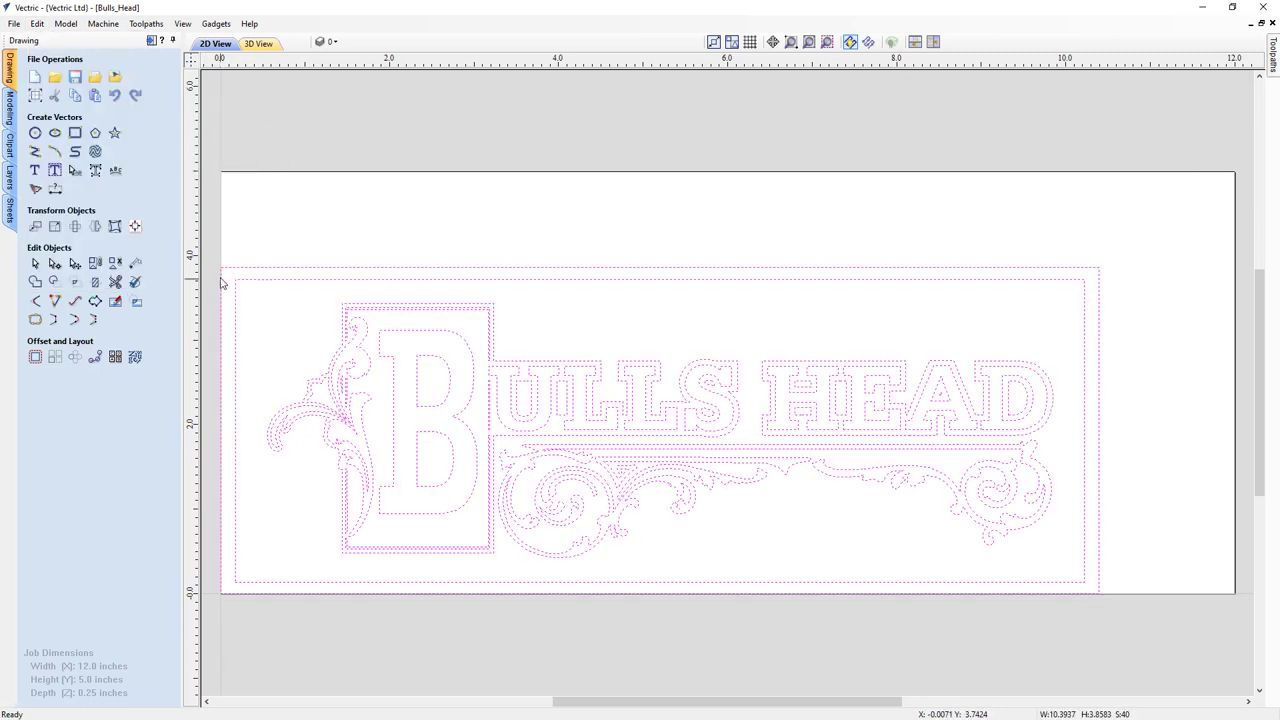
{"action": "left_click", "coordinate": [331, 224]}
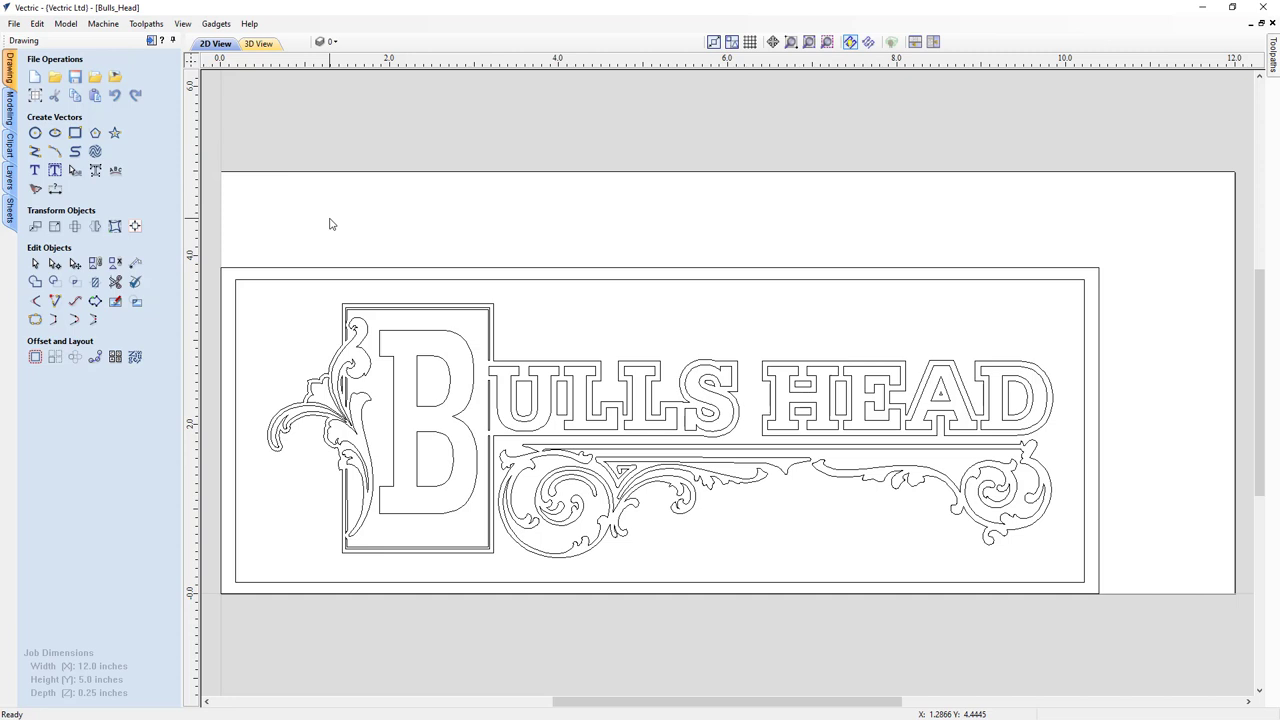
Select all the sign vectors and centre them in the material both horizontally and vertically.
{"action": "key", "text": "ctrl+a"}
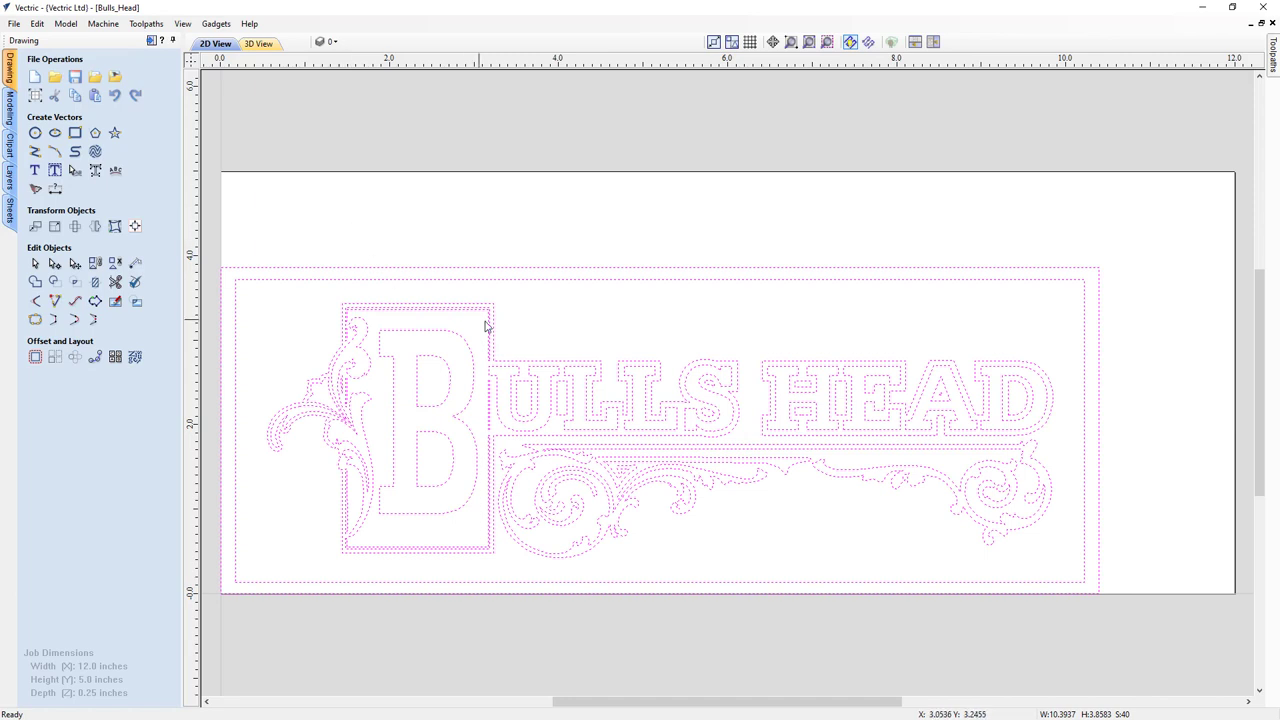
{"action": "left_click", "coordinate": [136, 228]}
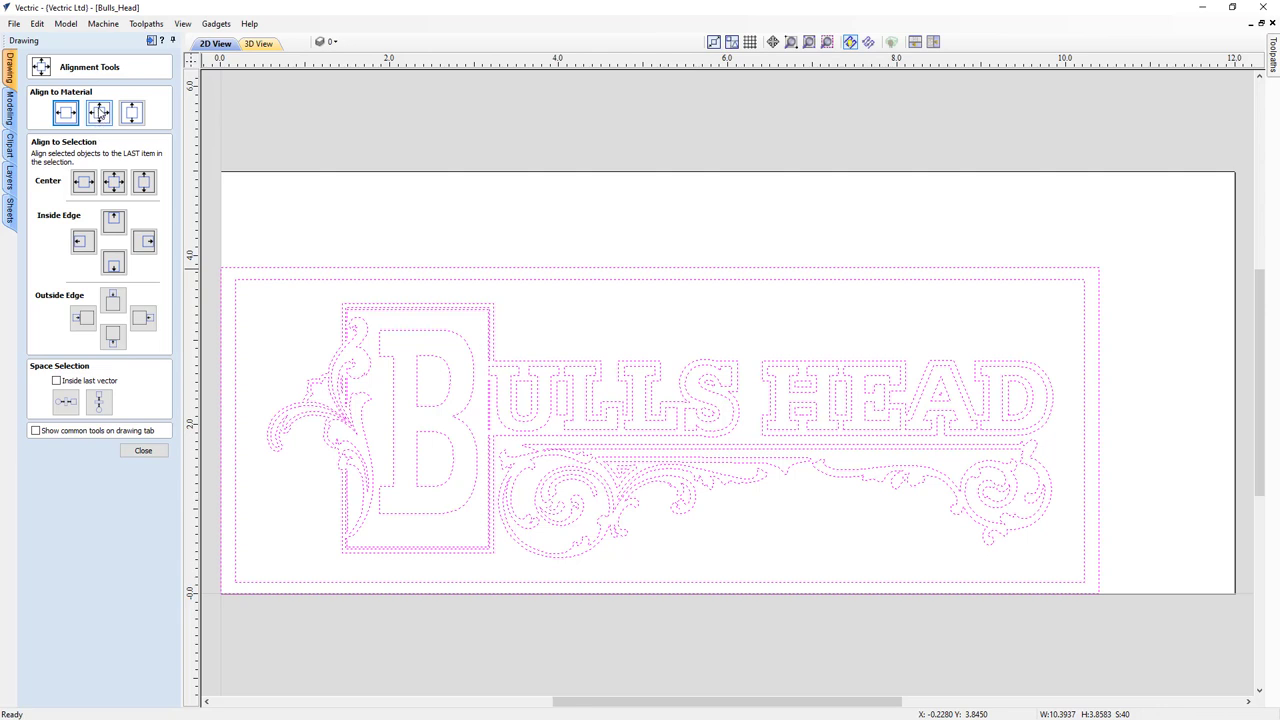
{"action": "left_click", "coordinate": [99, 112]}
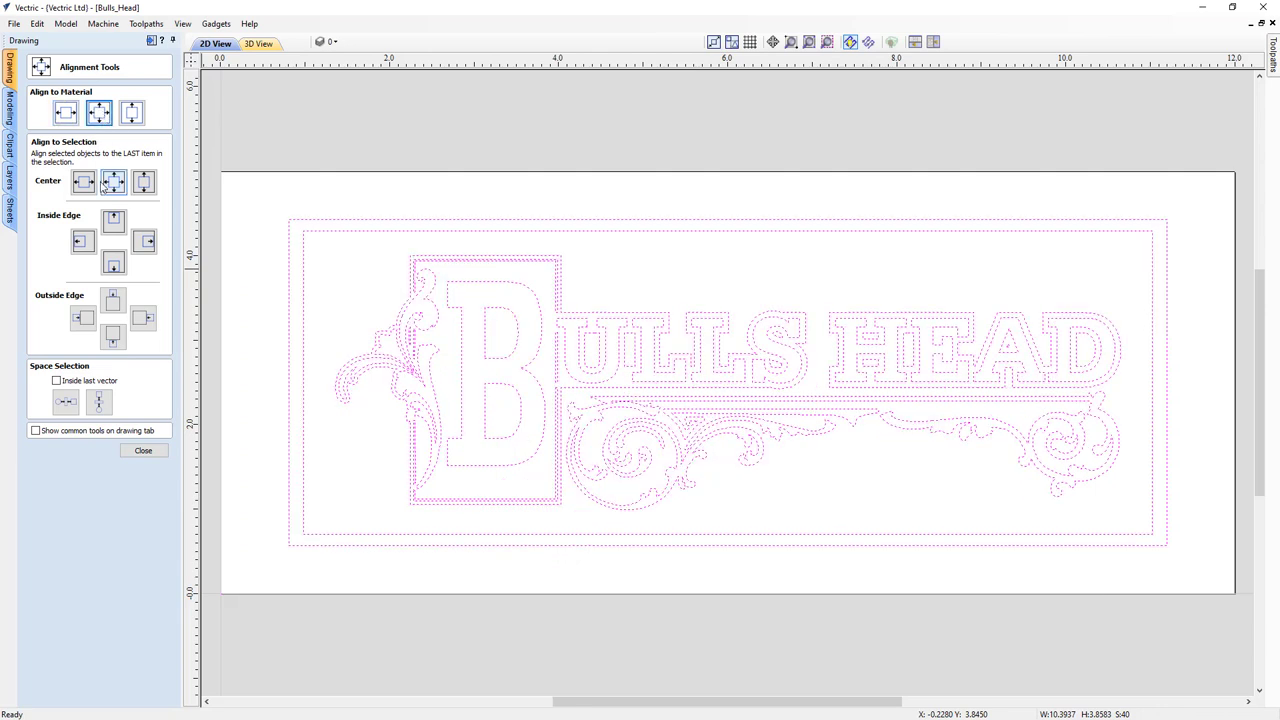
{"action": "left_click", "coordinate": [144, 451]}
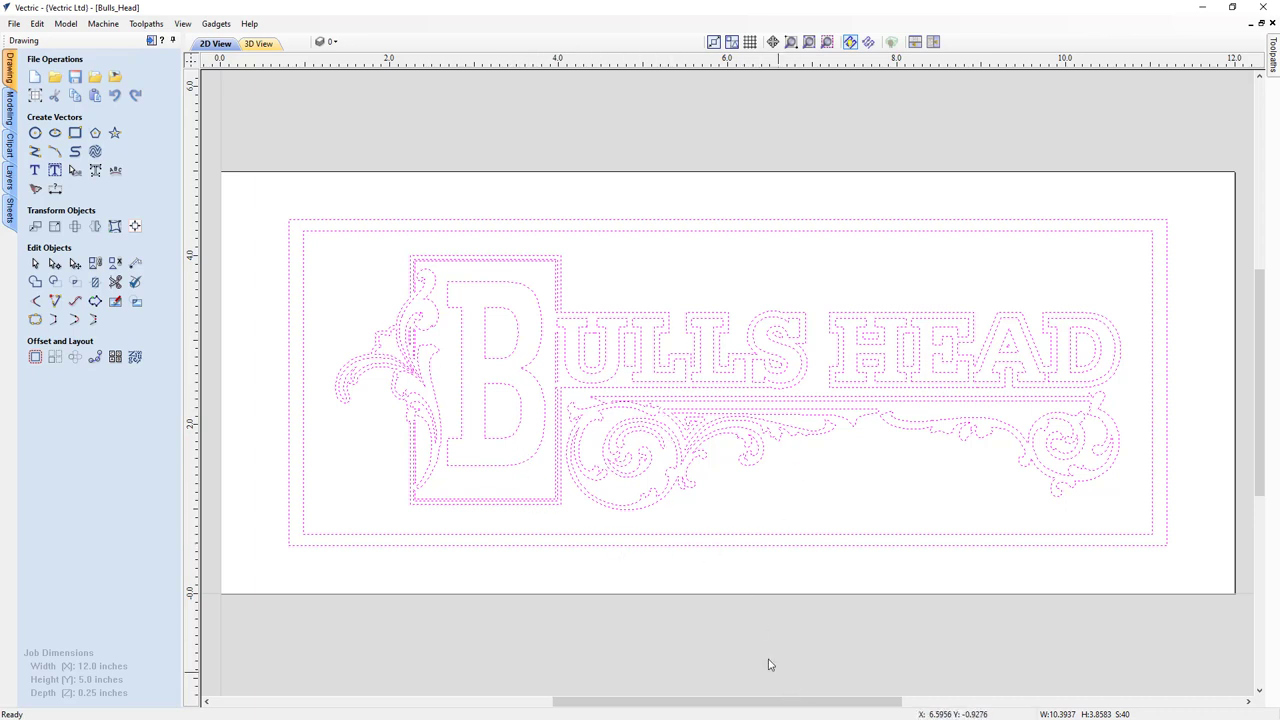
Switch to the toolpath layout, review the Material Setup for Sheet 1 and accept its settings.
{"action": "left_click", "coordinate": [151, 41]}
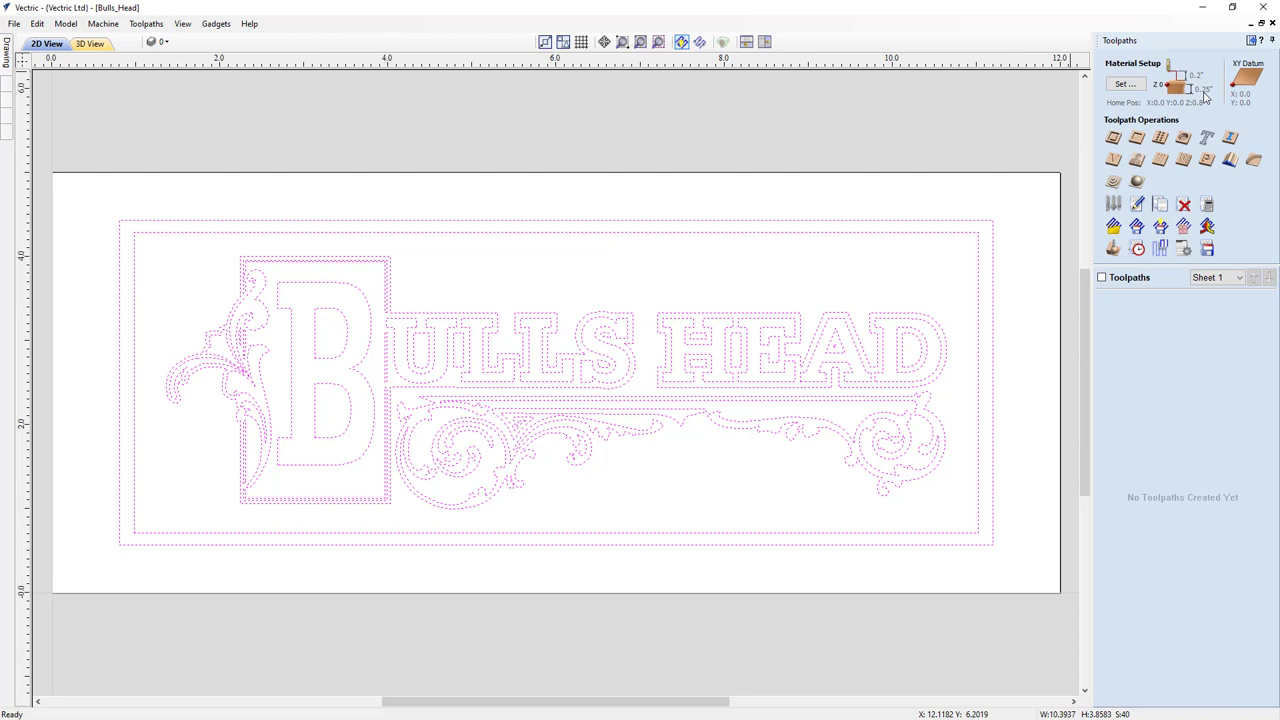
{"action": "left_click", "coordinate": [1123, 85]}
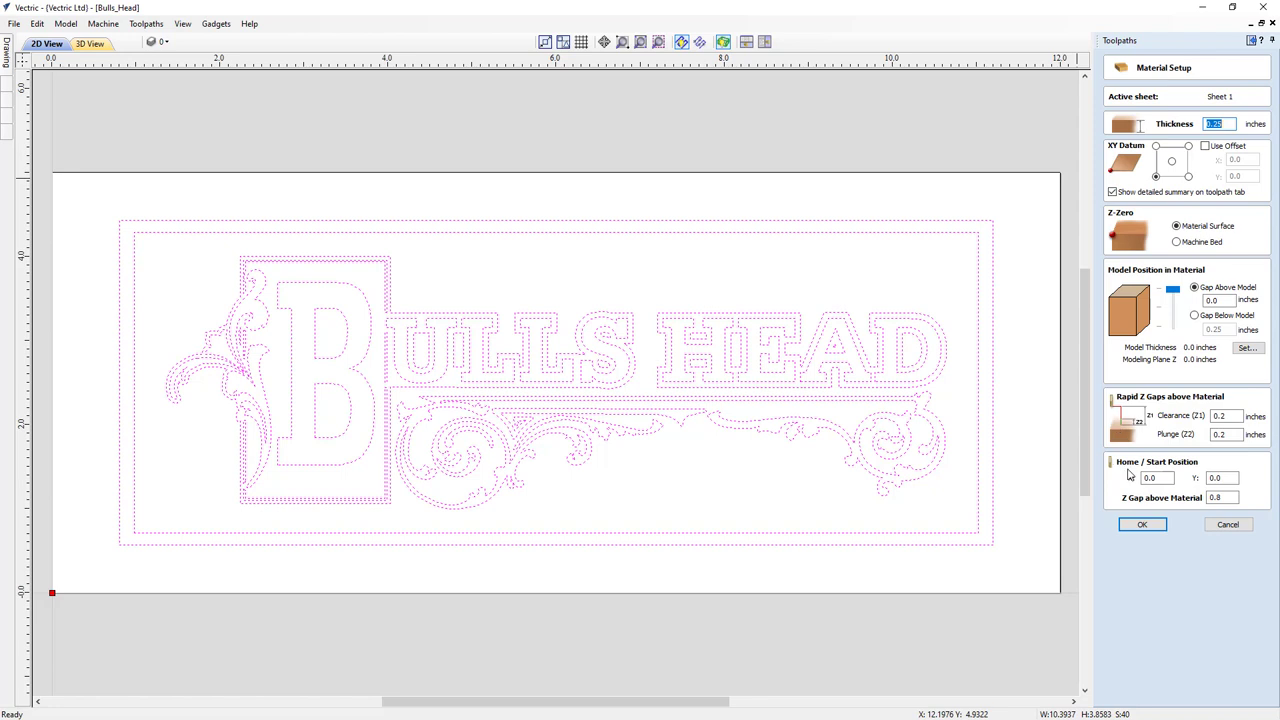
{"action": "left_click", "coordinate": [1143, 525]}
{"action": "left_click", "coordinate": [1143, 525]}
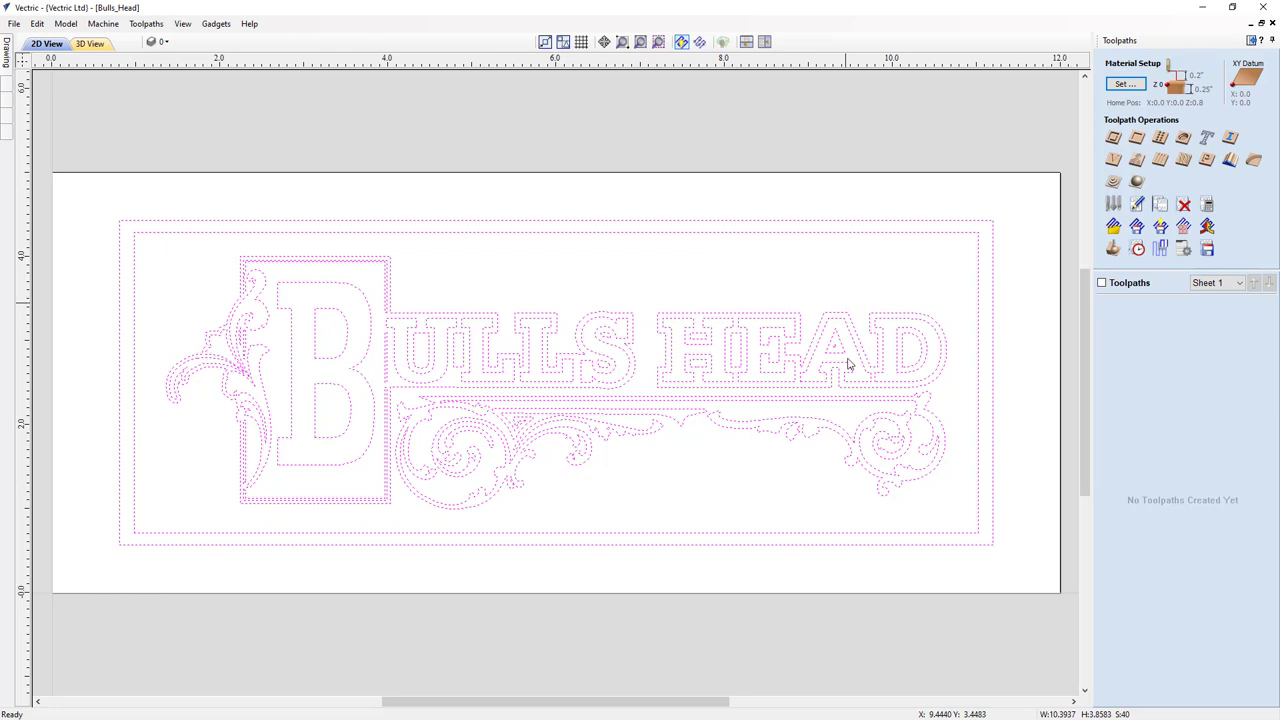
Calculate a V-Carve / Engraving toolpath for the selected vectors with the V-Bit (90.0° - 1/2"), named "V-Carve 90".
{"action": "left_click", "coordinate": [1114, 161]}
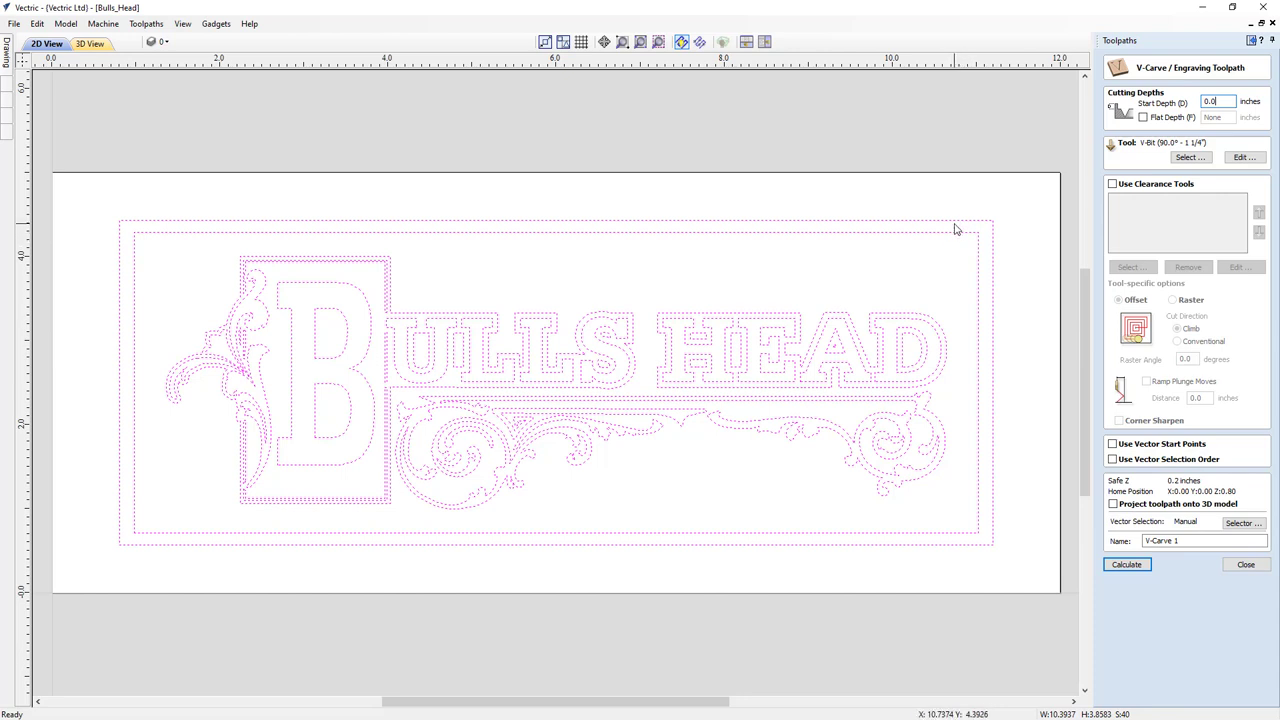
{"action": "left_click", "coordinate": [1190, 157]}
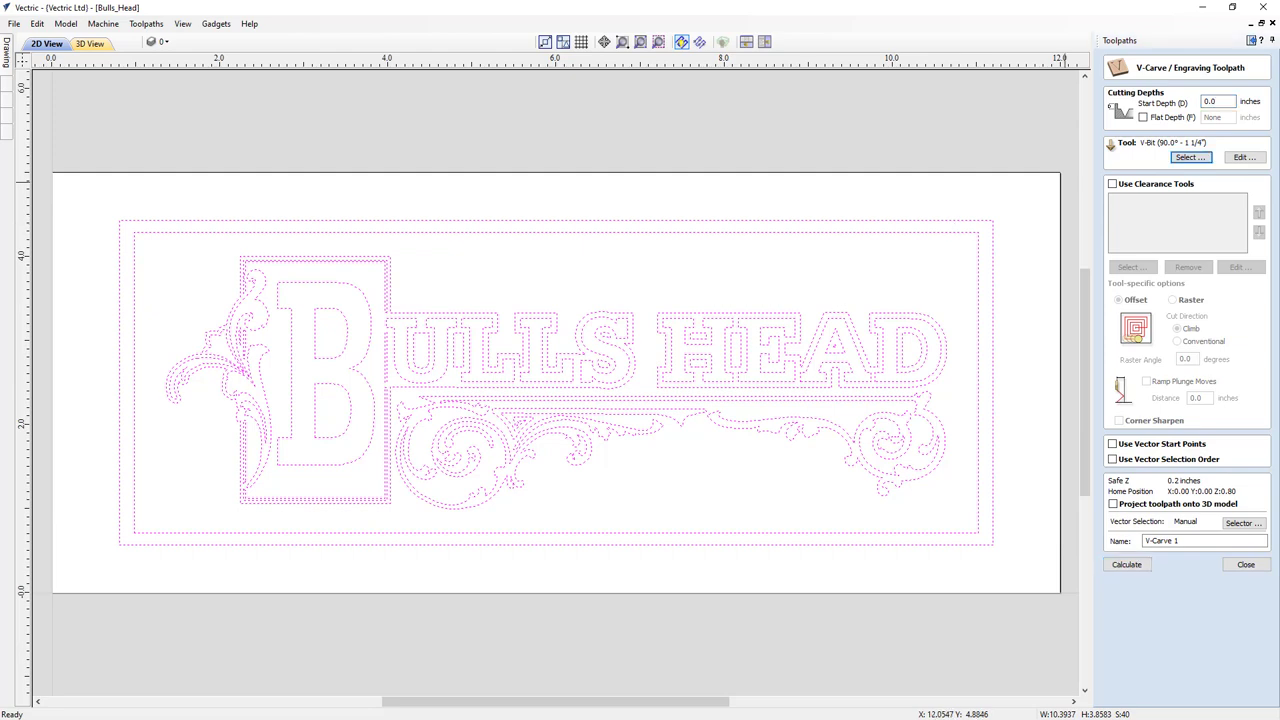
{"action": "left_click", "coordinate": [1190, 157]}
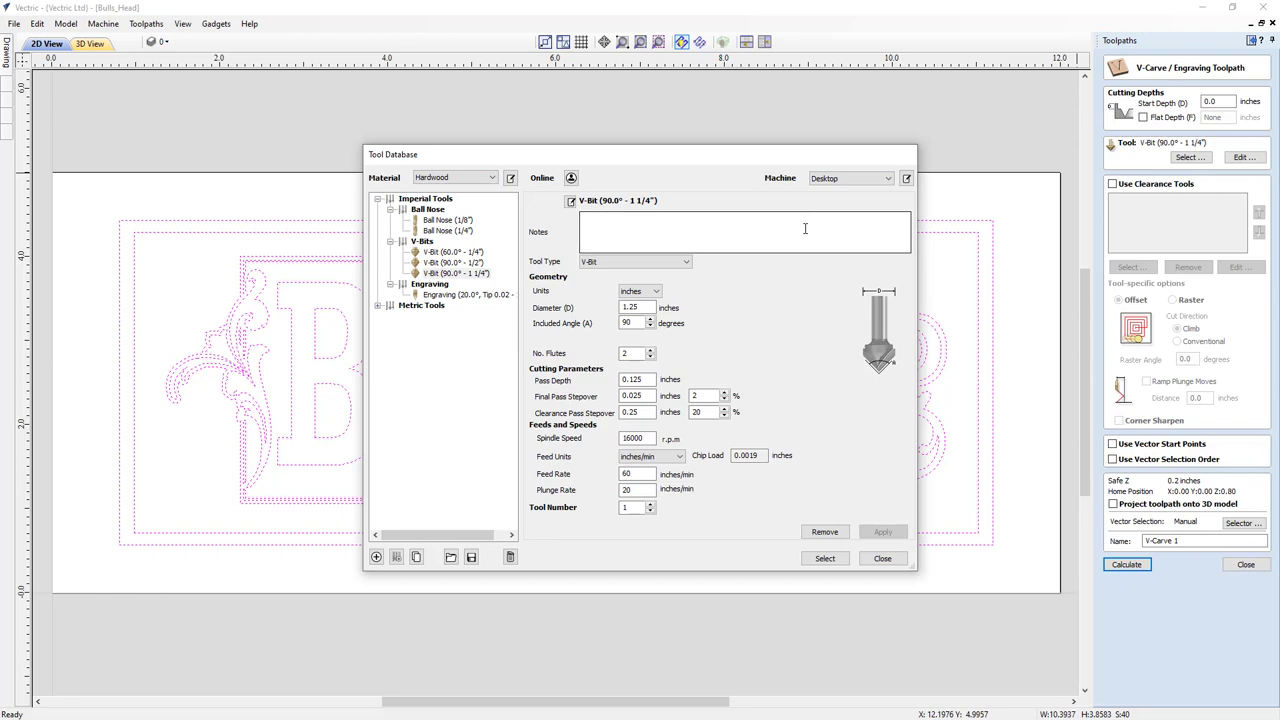
{"action": "left_click", "coordinate": [456, 262]}
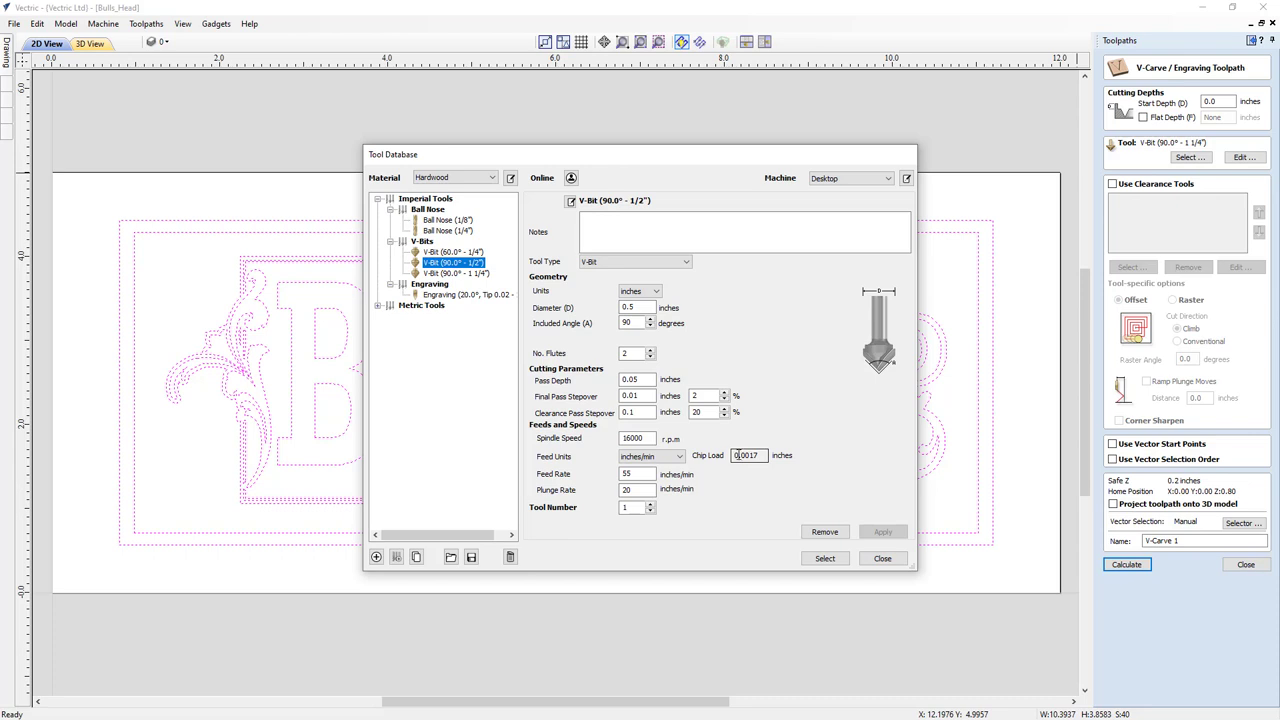
{"action": "left_click", "coordinate": [825, 559]}
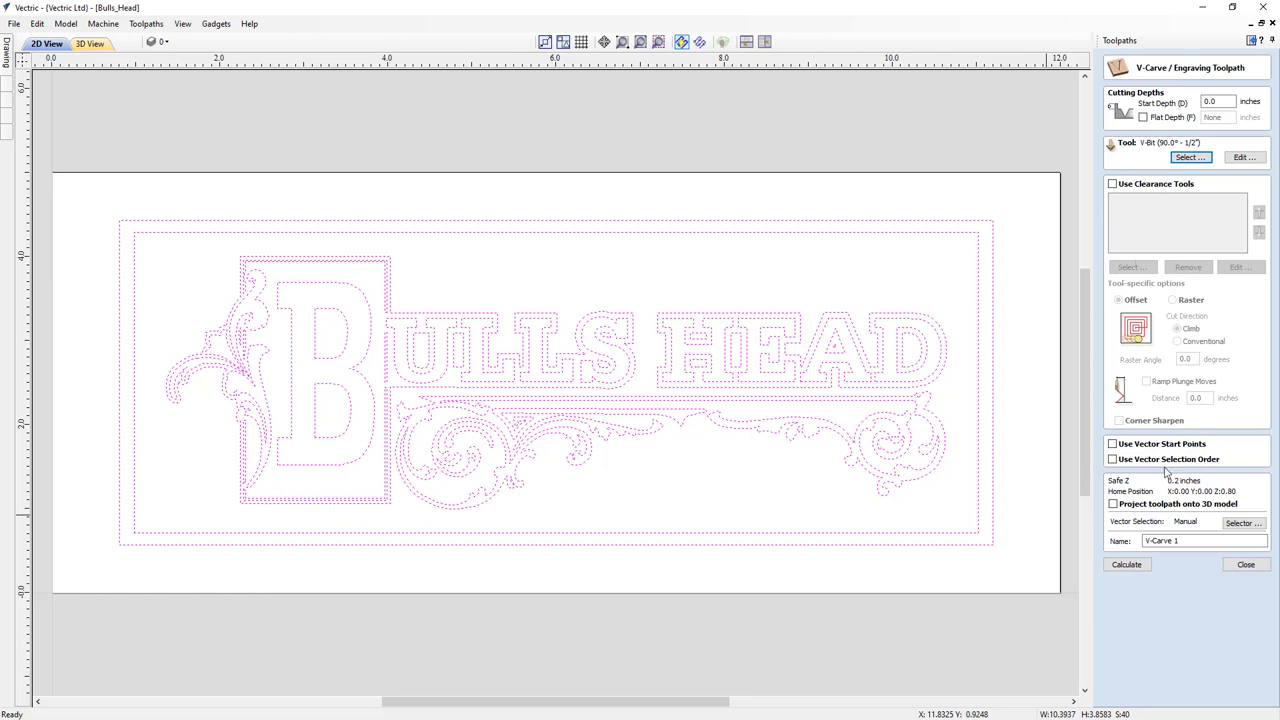
{"action": "left_click", "coordinate": [1190, 541]}
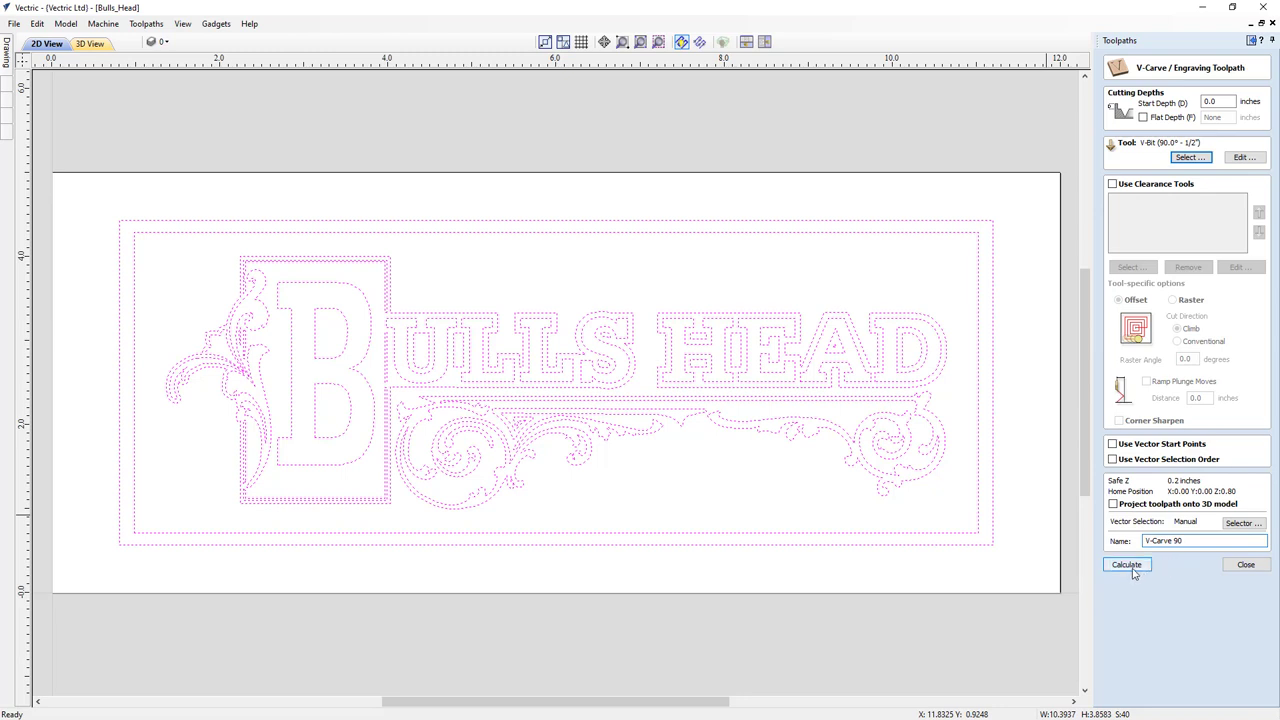
{"action": "left_click", "coordinate": [1130, 568]}
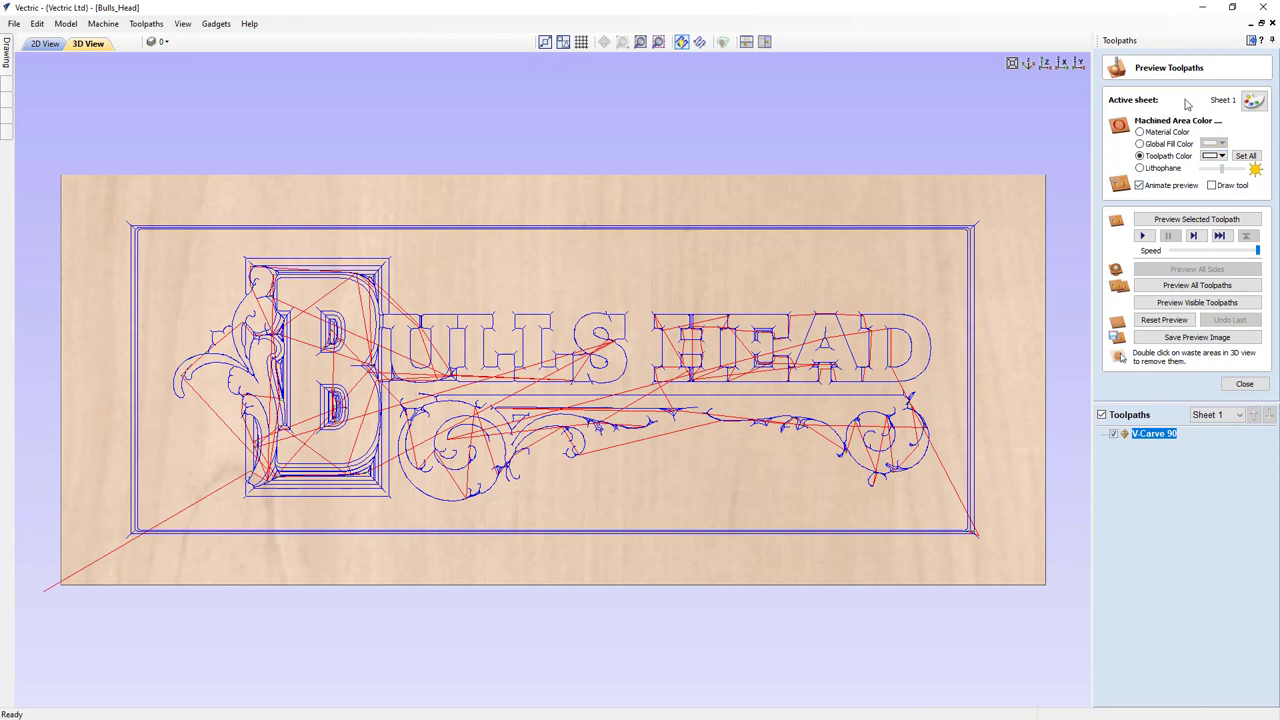
Change the sheet's material appearance in the toolpath preview from Canadian Maple to a pinkish-brown wood texture.
{"action": "left_click", "coordinate": [1253, 104]}
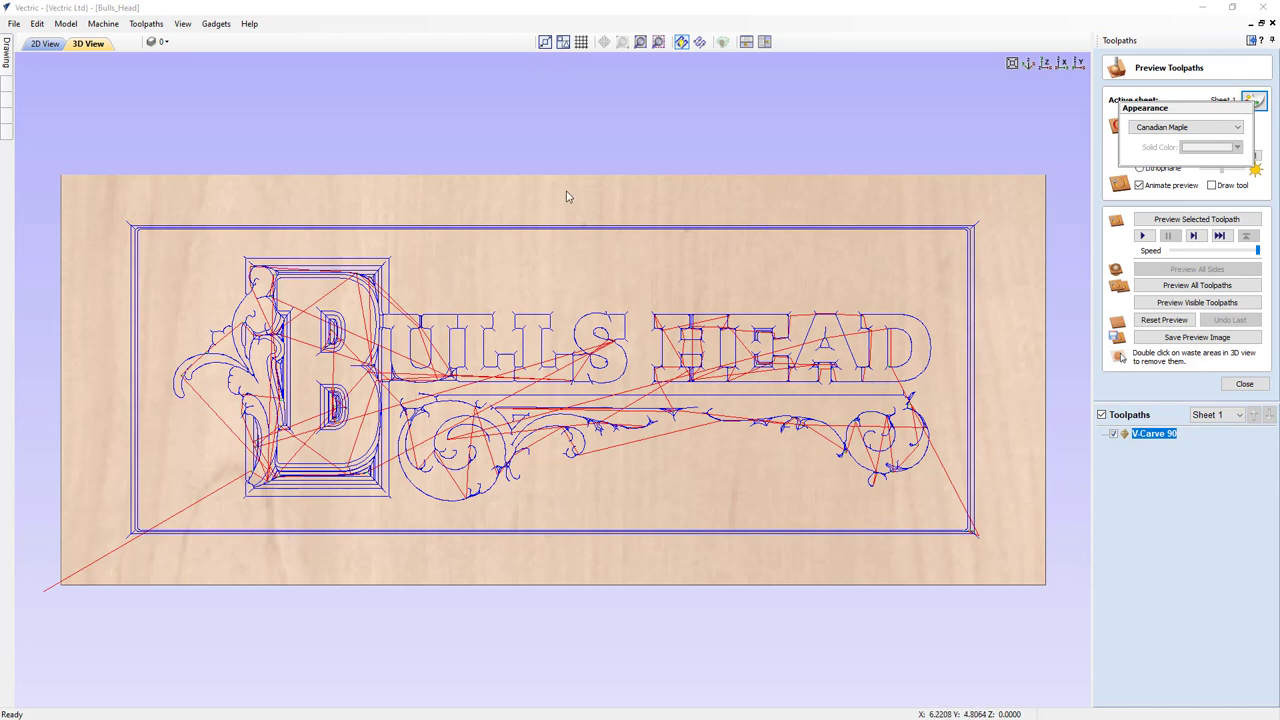
{"action": "left_click", "coordinate": [1238, 127]}
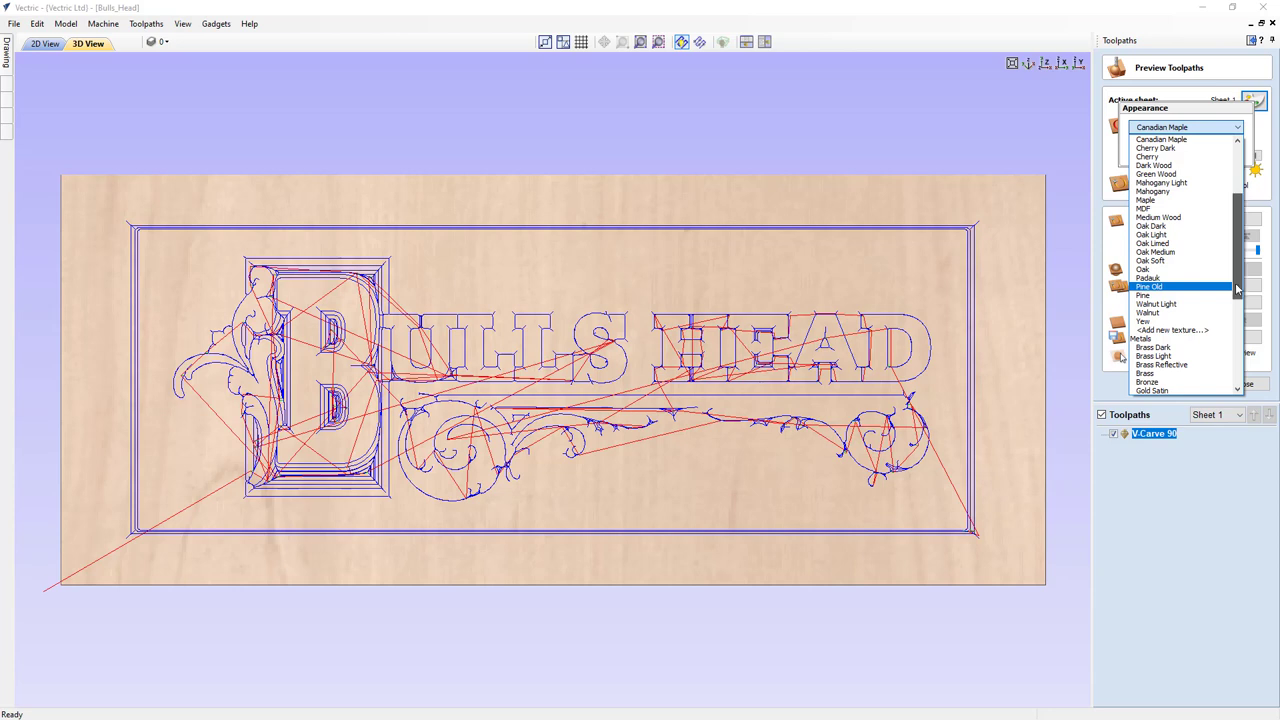
{"action": "scroll", "coordinate": [1237, 288], "scroll_direction": "down", "scroll_amount": 4}
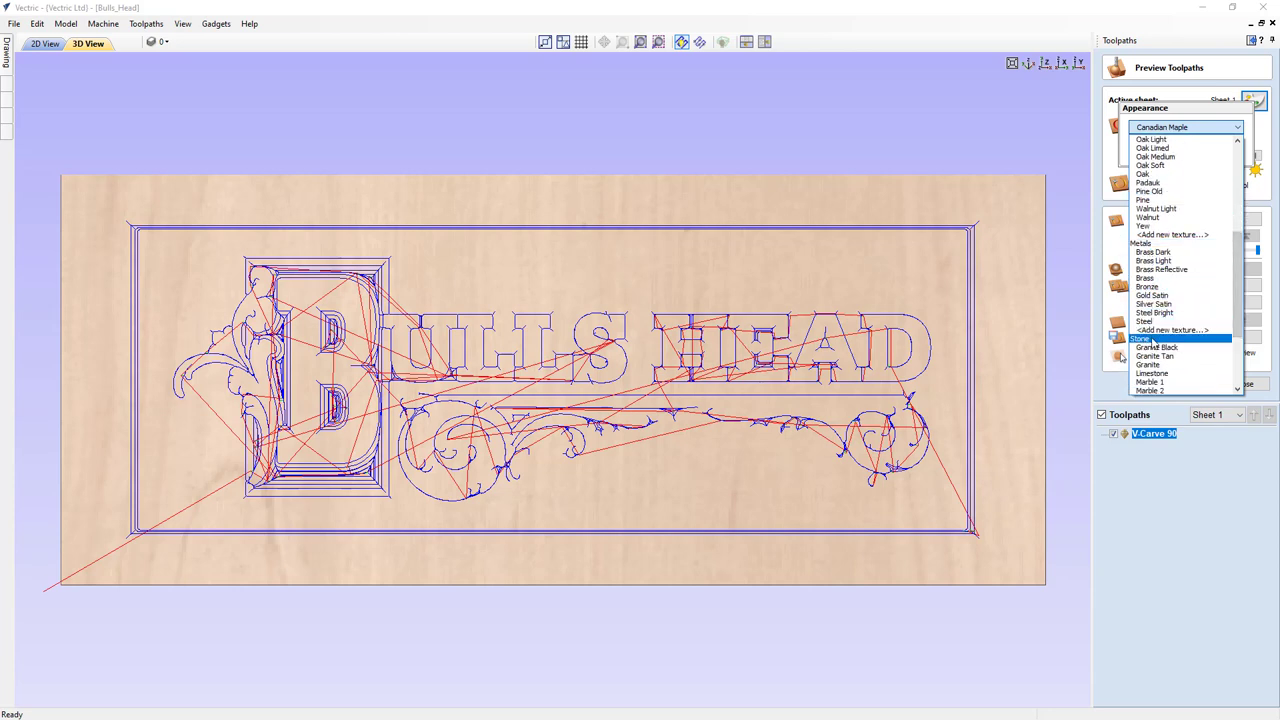
{"action": "scroll", "coordinate": [1237, 288], "scroll_direction": "down", "scroll_amount": 1}
{"action": "left_click_drag", "start_coordinate": [1237, 288], "coordinate": [1237, 306]}
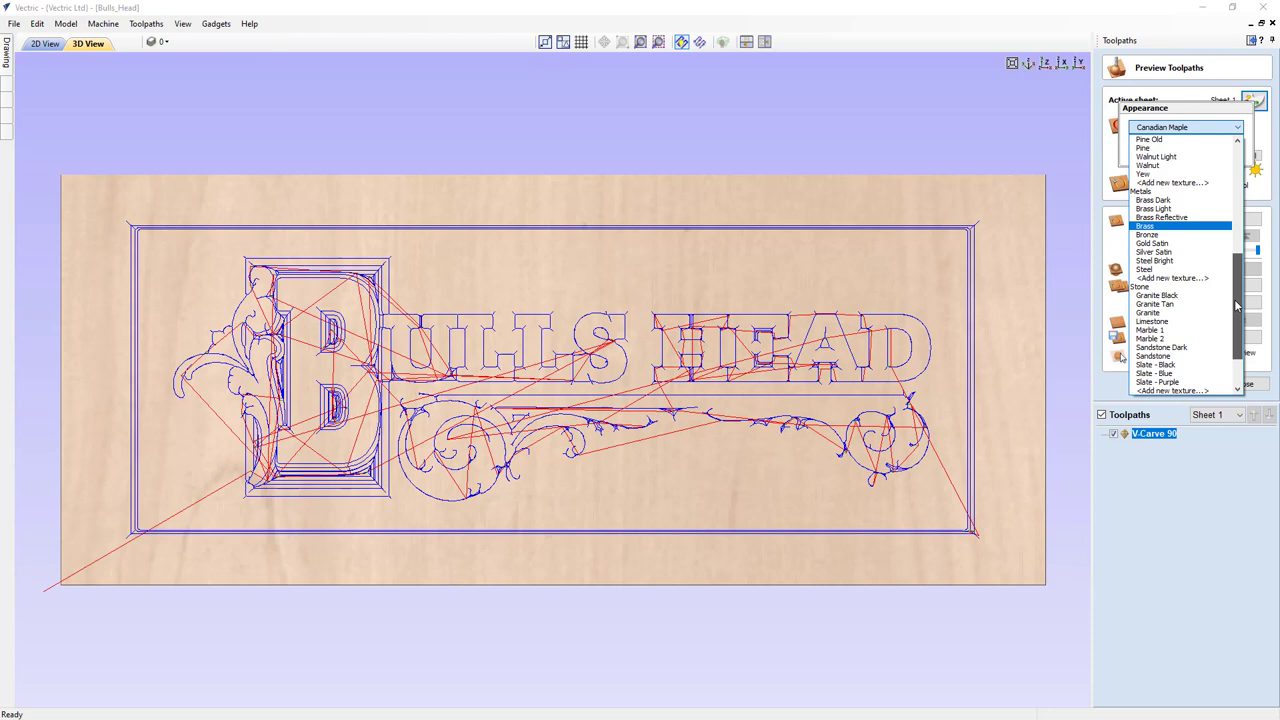
{"action": "left_click_drag", "start_coordinate": [1237, 306], "coordinate": [1237, 205]}
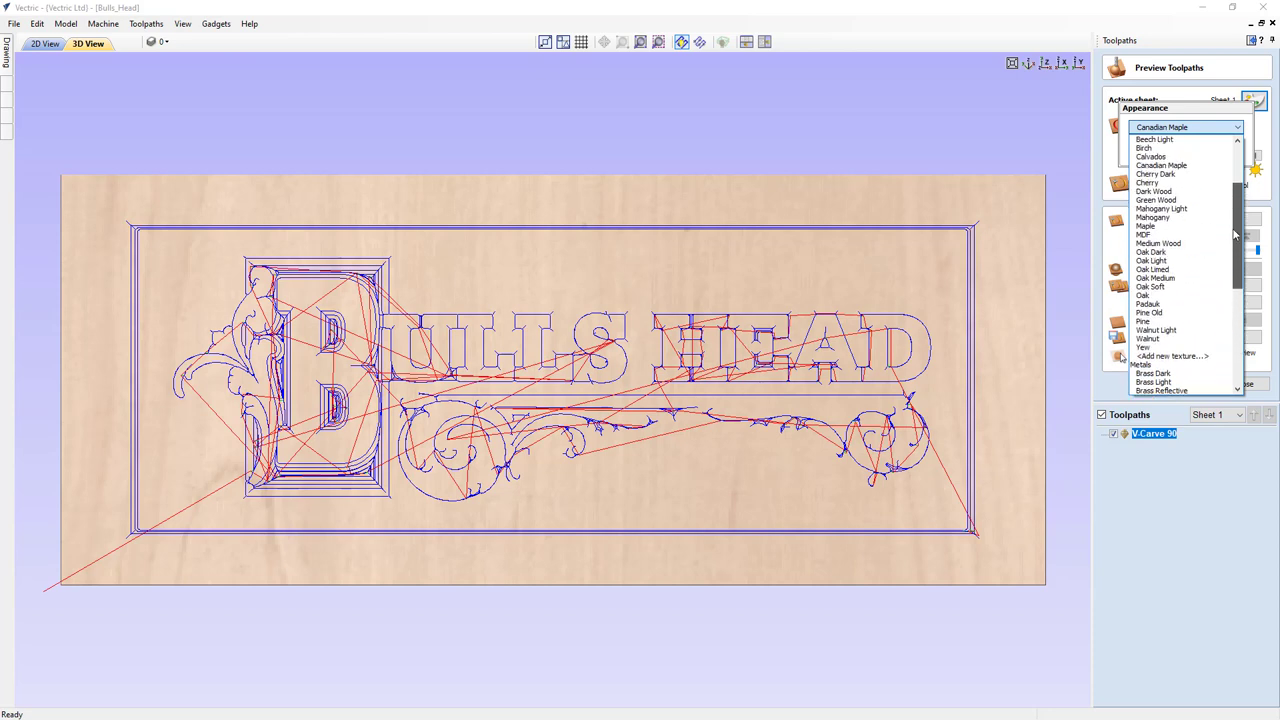
{"action": "left_click", "coordinate": [1164, 184]}
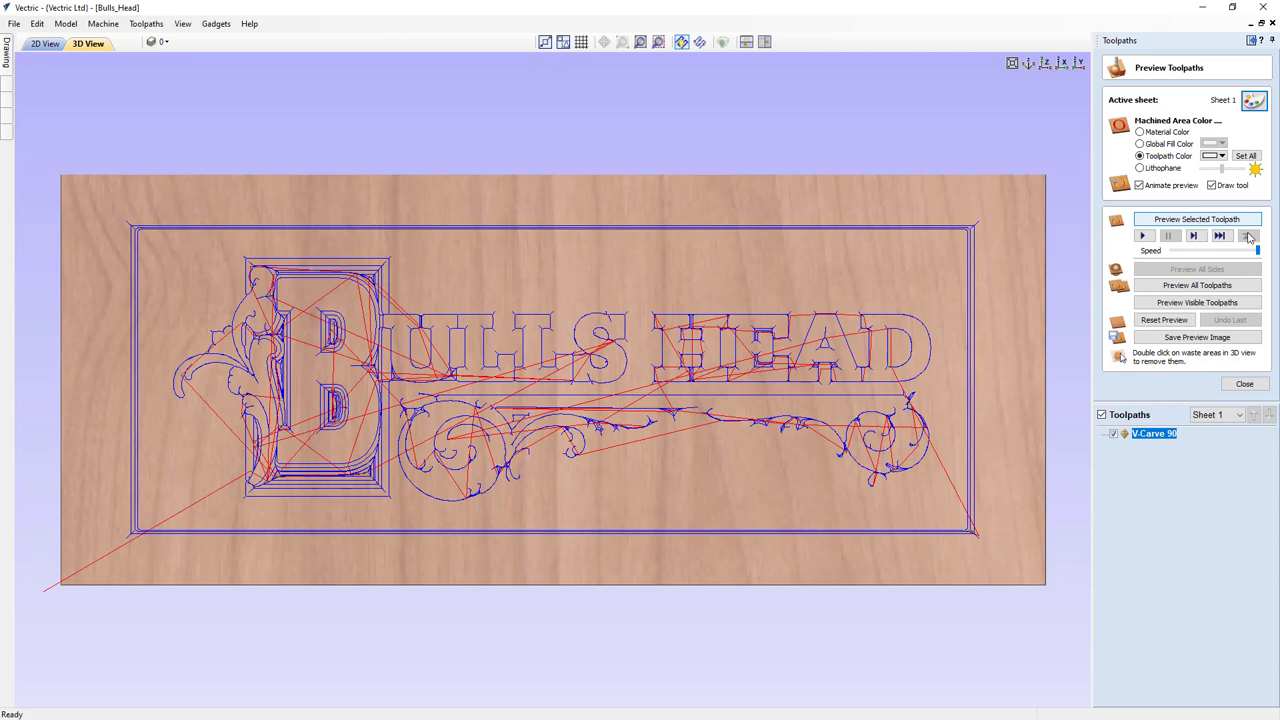
Preview the V-Carve 90 toolpath with the tool drawn, running the animation at roughly medium speed.
{"action": "left_click_drag", "start_coordinate": [1258, 256], "coordinate": [1191, 262]}
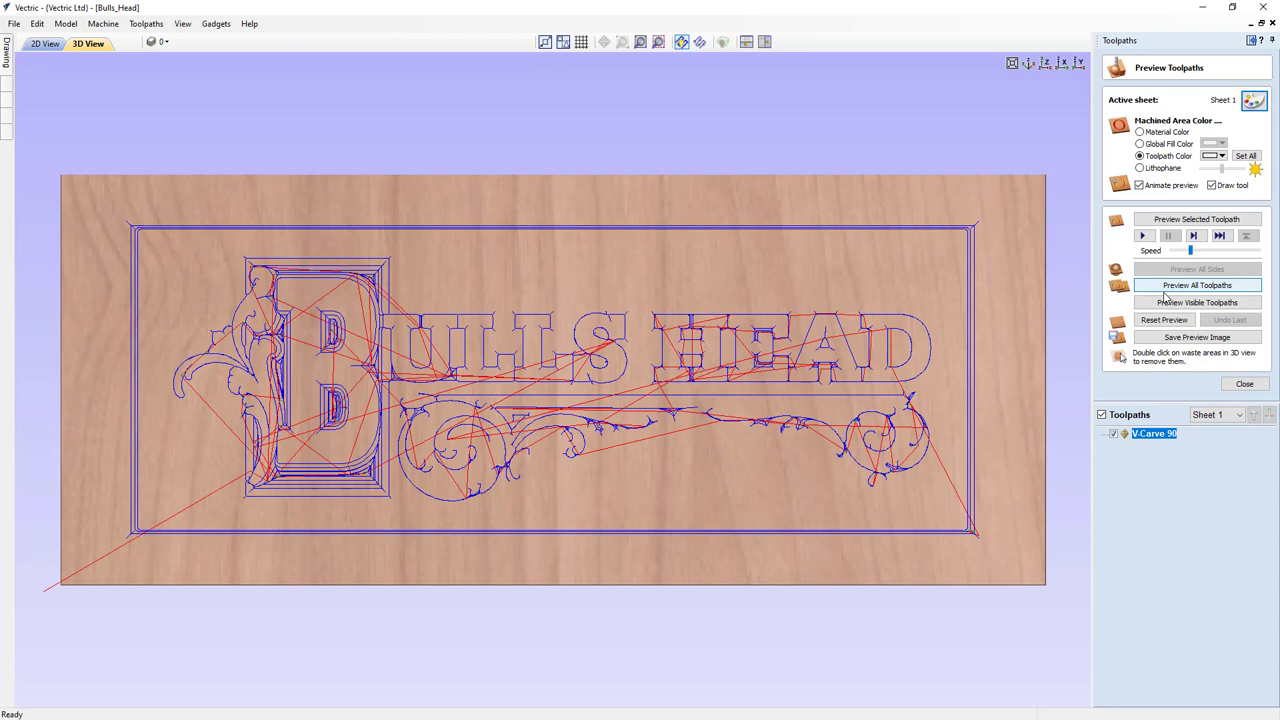
{"action": "left_click", "coordinate": [1183, 222]}
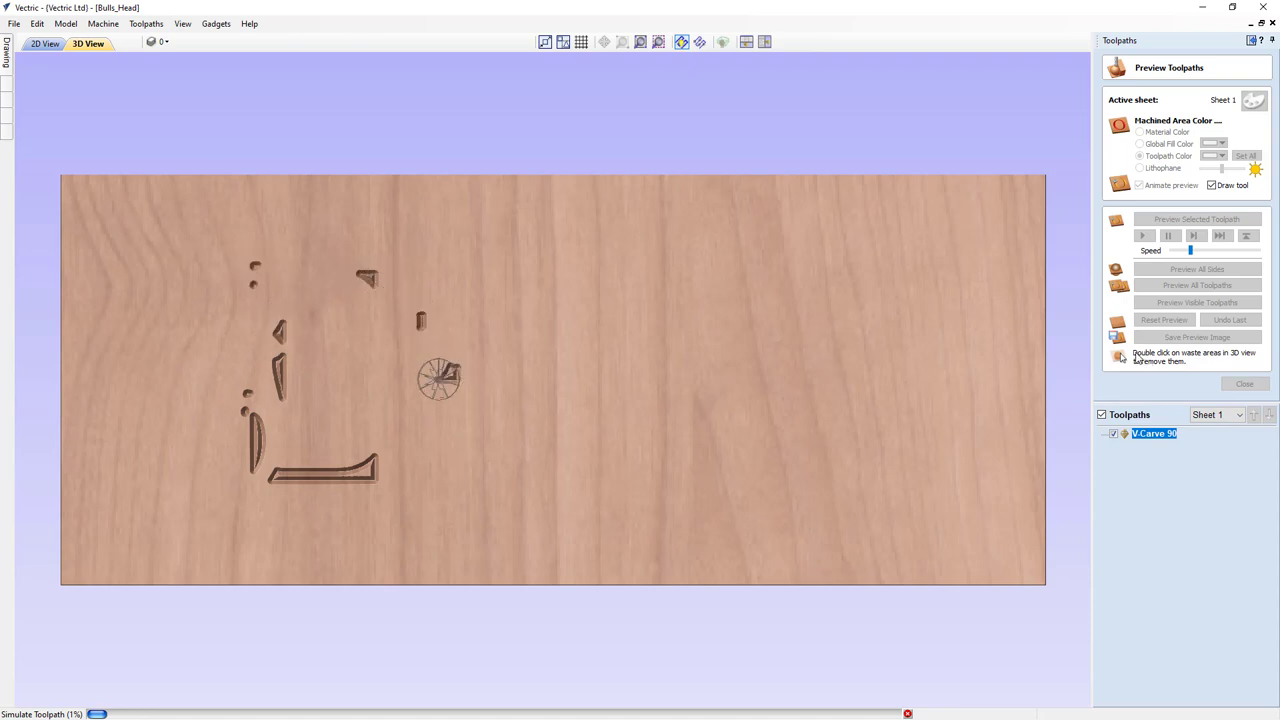
{"action": "left_click_drag", "start_coordinate": [1191, 249], "coordinate": [1220, 270]}
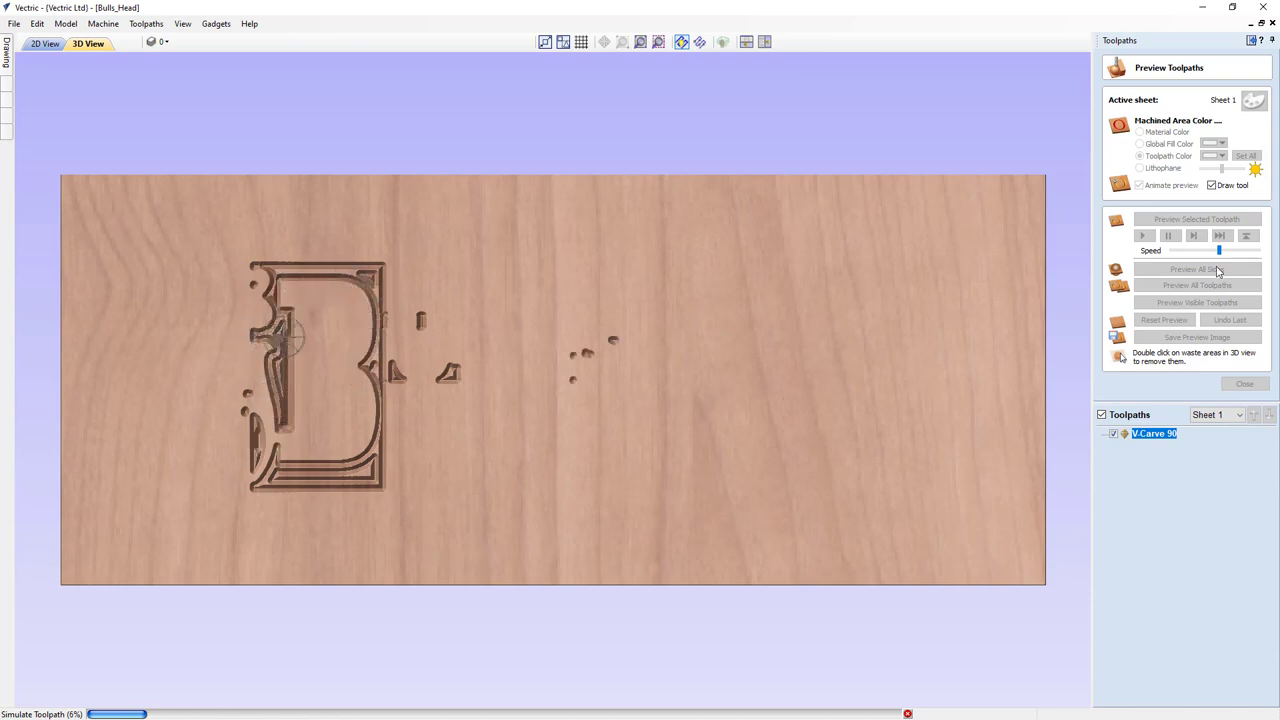
Finish the toolpath preview at maximum speed and set the machined area's global fill color to golden yellow.
{"action": "left_click_drag", "start_coordinate": [1220, 251], "coordinate": [1262, 256]}
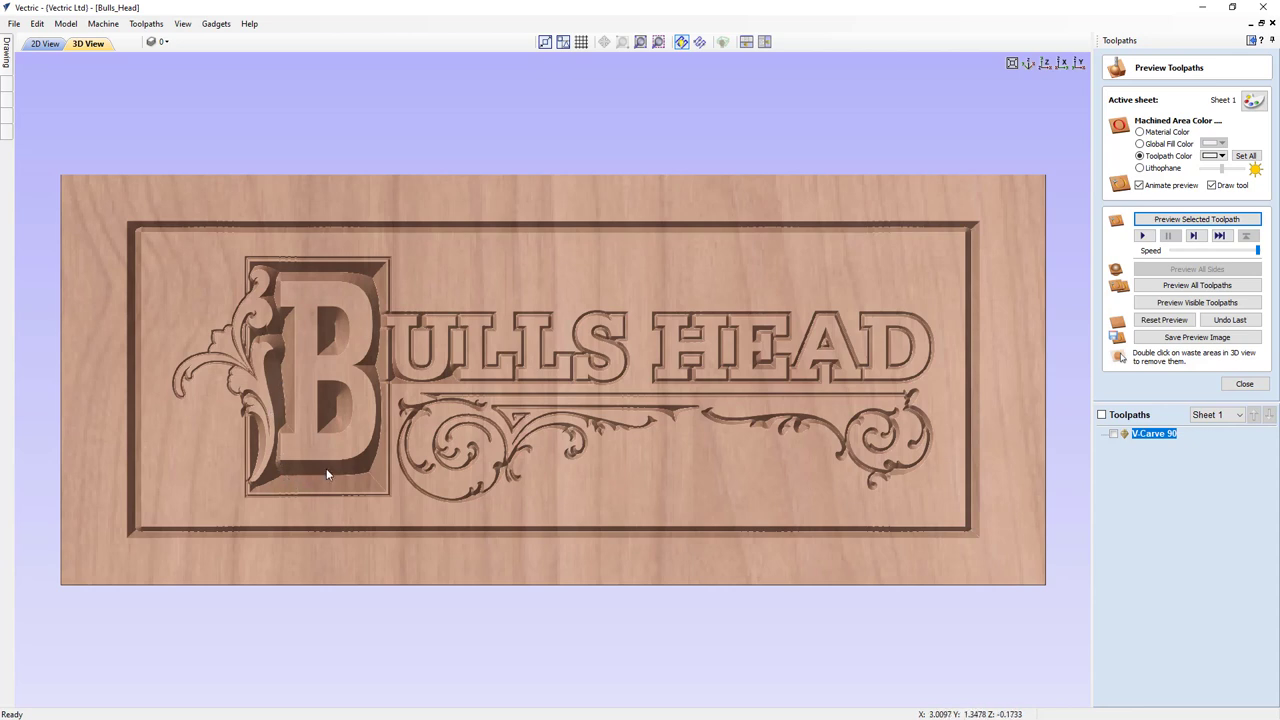
{"action": "left_click", "coordinate": [1162, 145]}
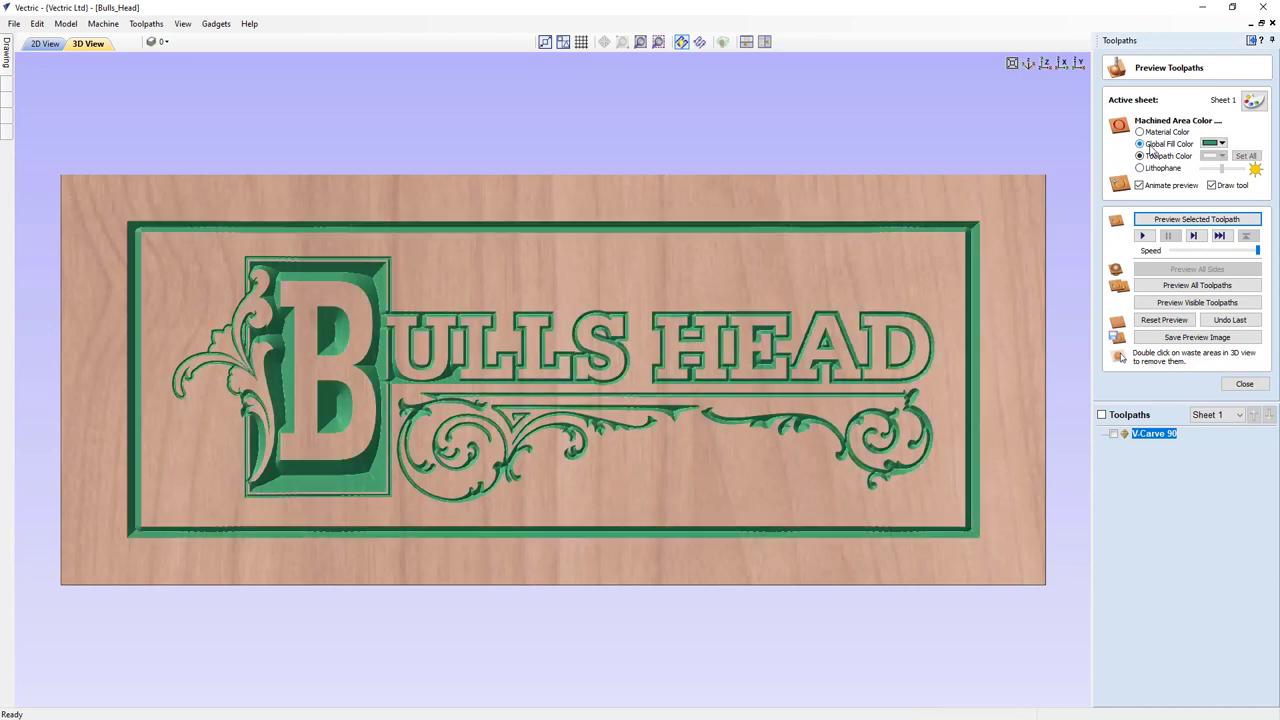
{"action": "left_click", "coordinate": [1222, 145]}
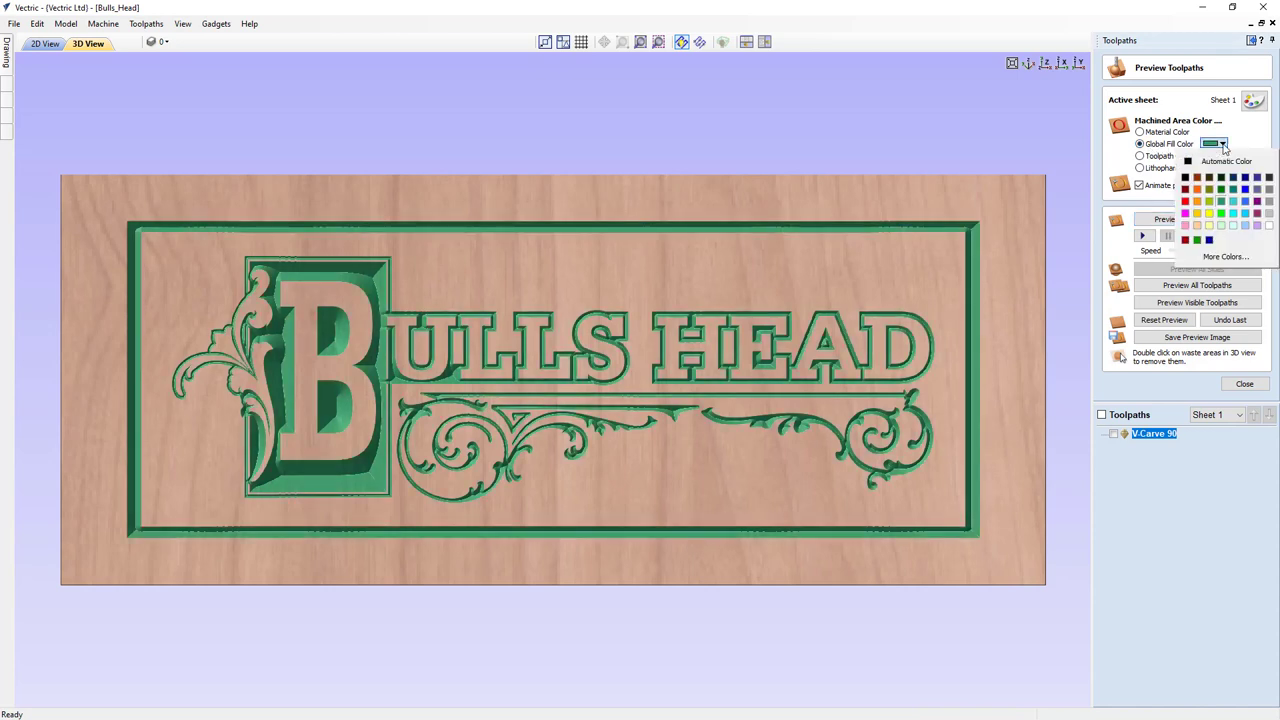
{"action": "left_click", "coordinate": [1199, 215]}
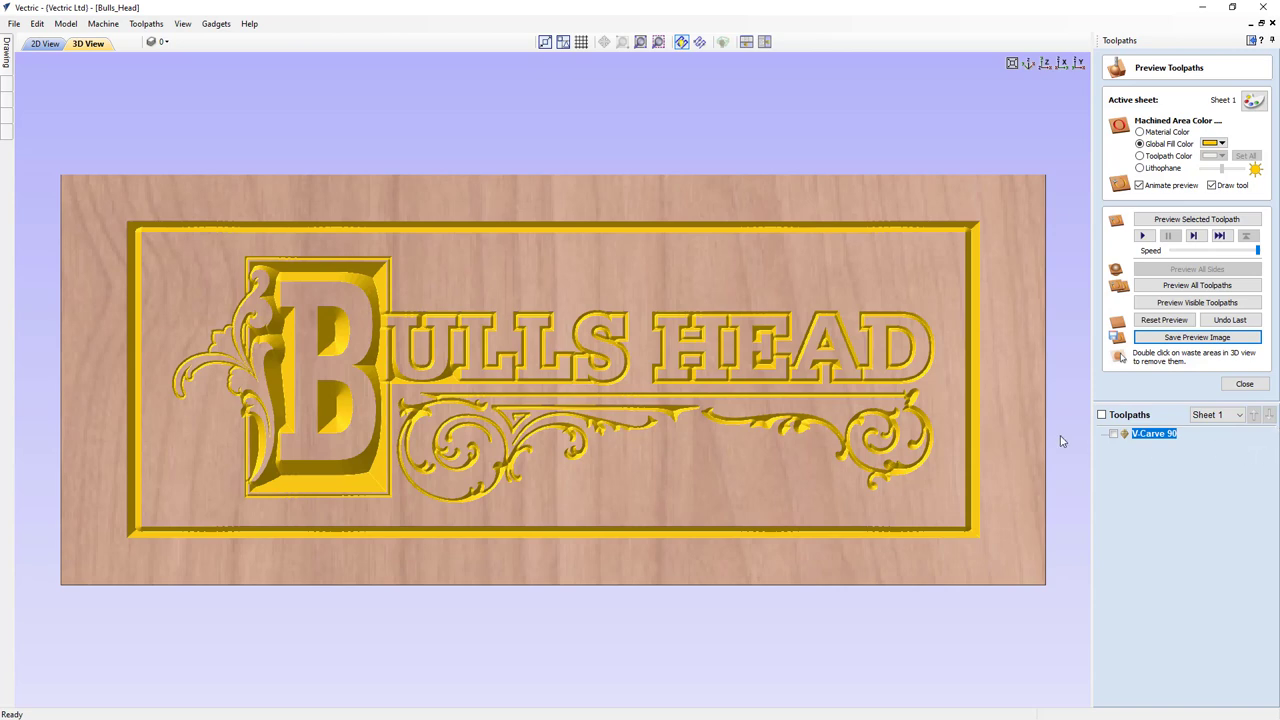
Save the preview image as "bulls head" in Windows Bitmap (*.bmp) format and close the toolpath preview.
{"action": "left_click", "coordinate": [1218, 340]}
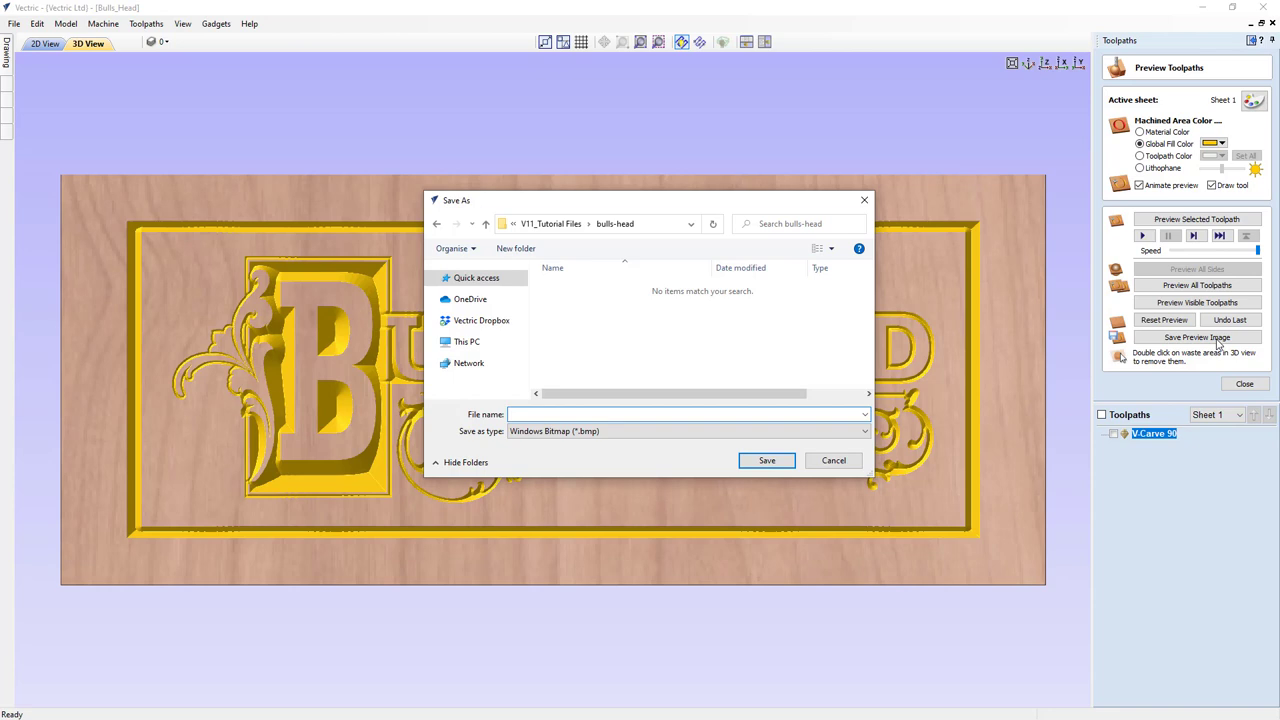
{"action": "type", "text": "bulls head"}
{"action": "left_click", "coordinate": [636, 432]}
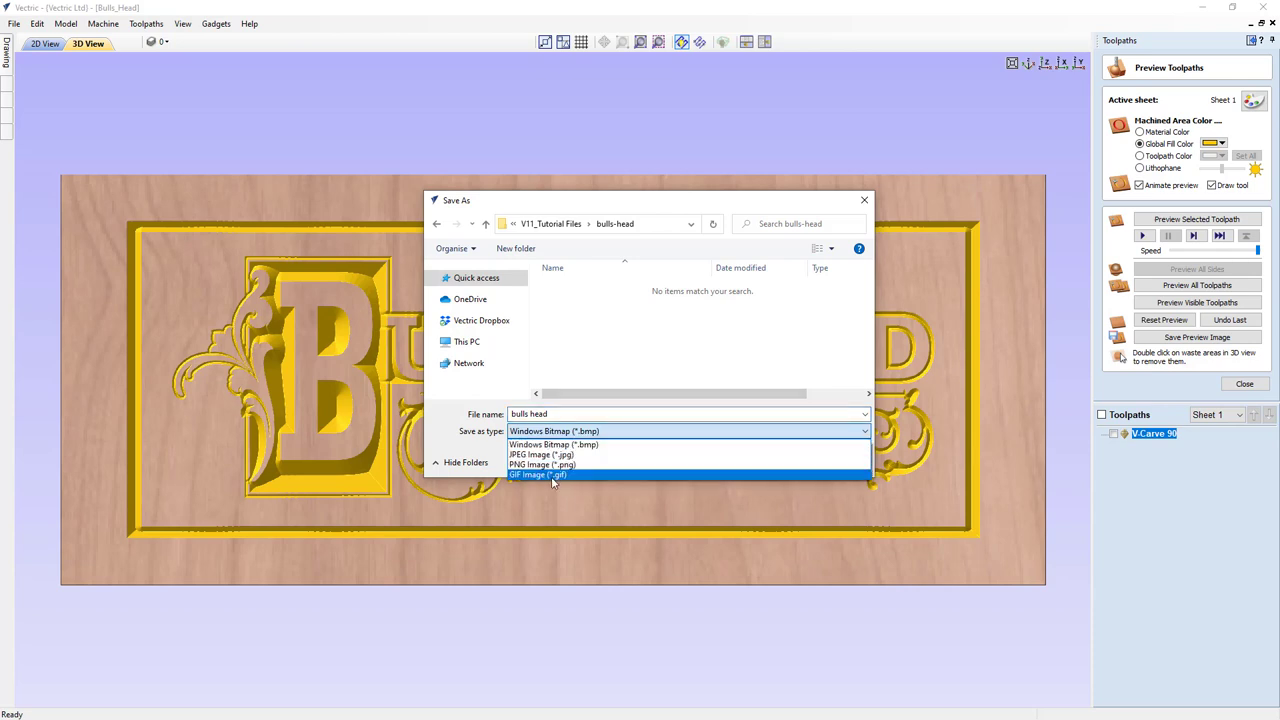
{"action": "left_click", "coordinate": [598, 417]}
{"action": "left_click", "coordinate": [598, 417]}
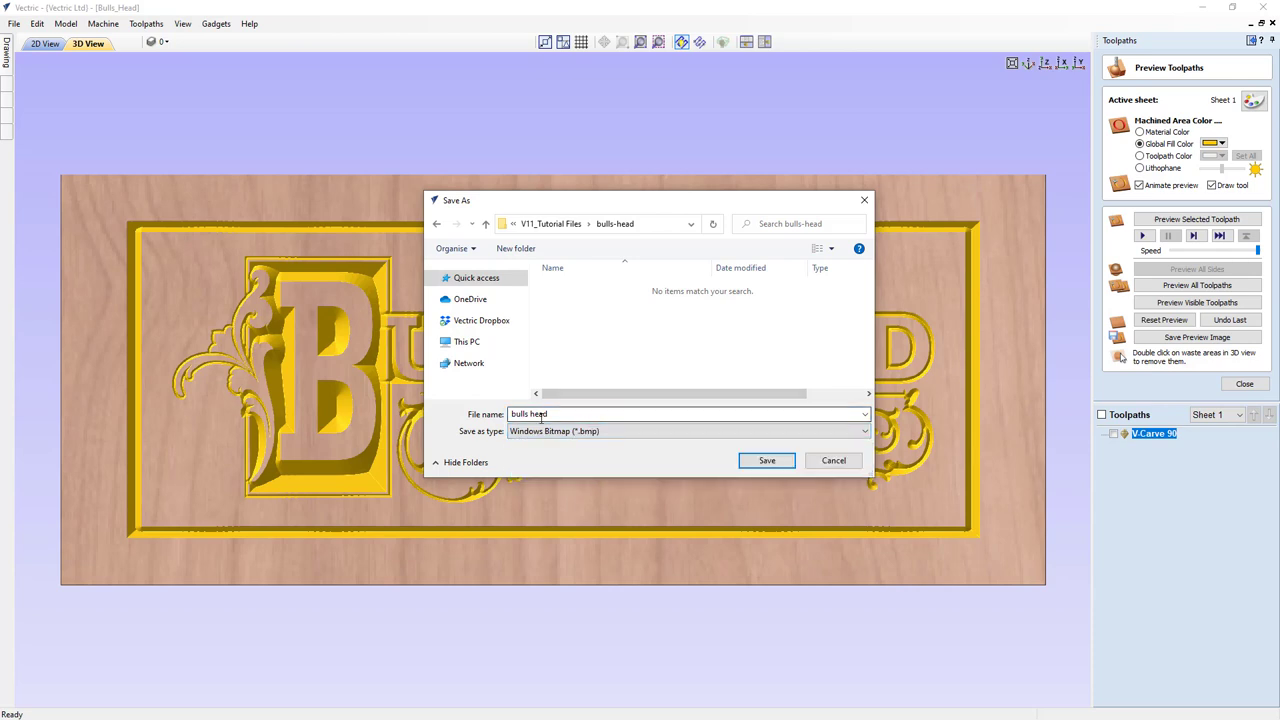
{"action": "left_click", "coordinate": [770, 461]}
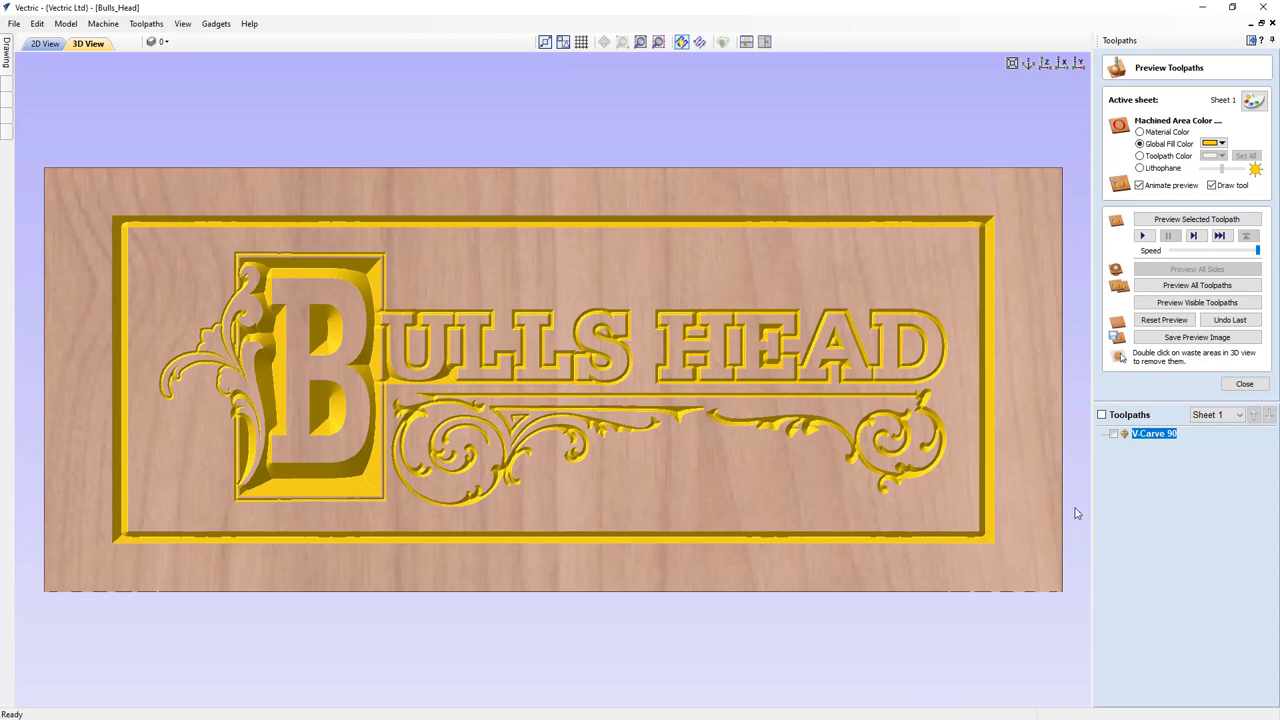
{"action": "left_click", "coordinate": [1244, 385]}
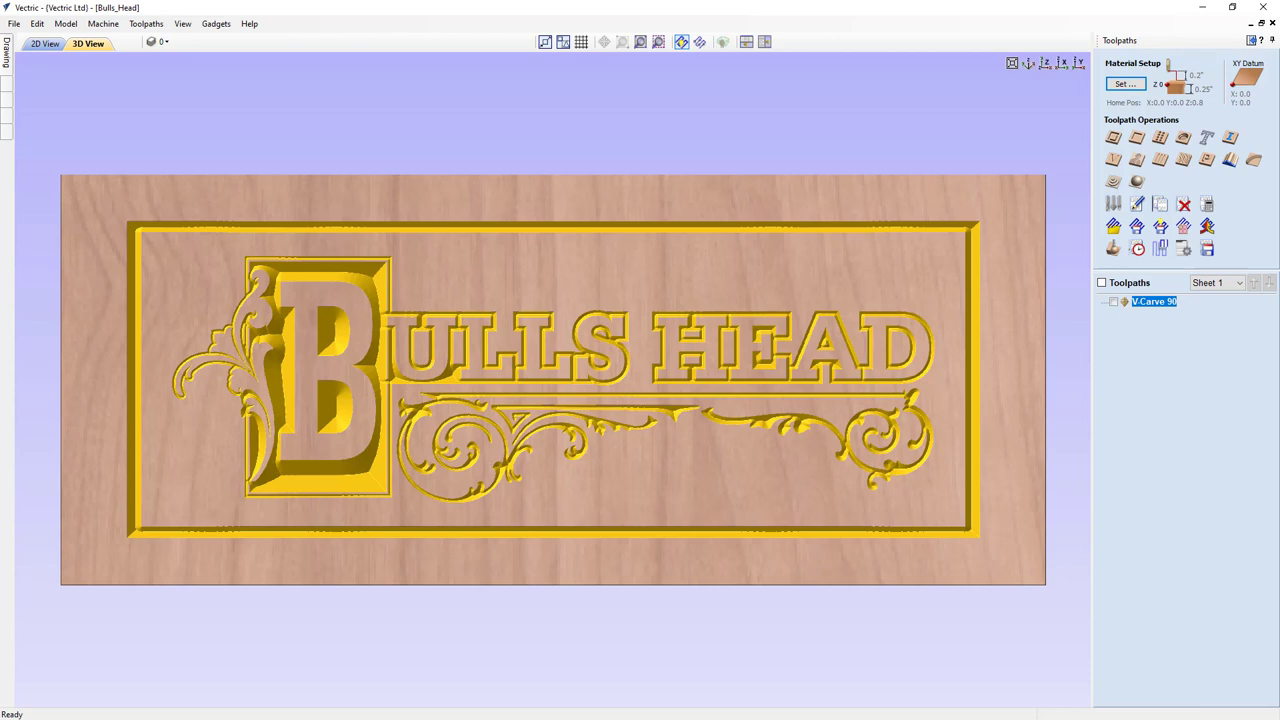
Save the selected V-Carve 90 toolpath as V-Carve 90.tap using the G-Code Arcs (inch) post processor.
{"action": "left_click", "coordinate": [1114, 302]}
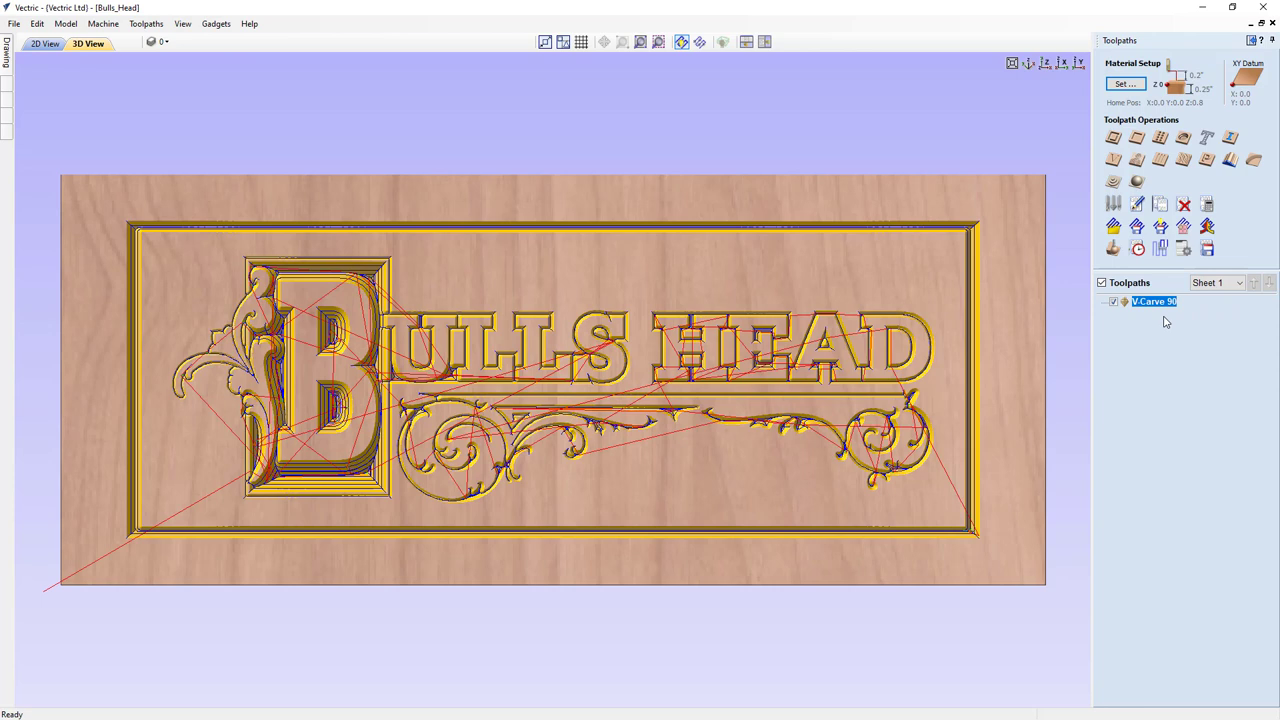
{"action": "left_click", "coordinate": [1208, 250]}
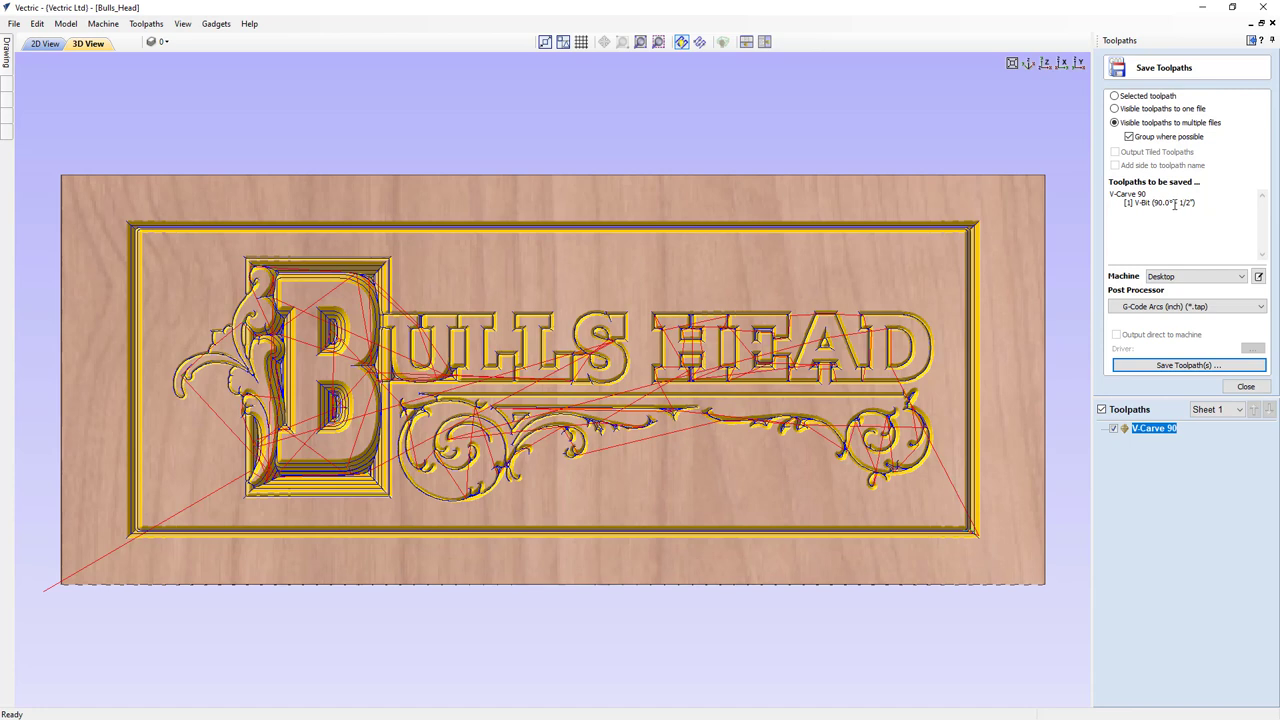
{"action": "mouse_move", "coordinate": [1161, 430]}
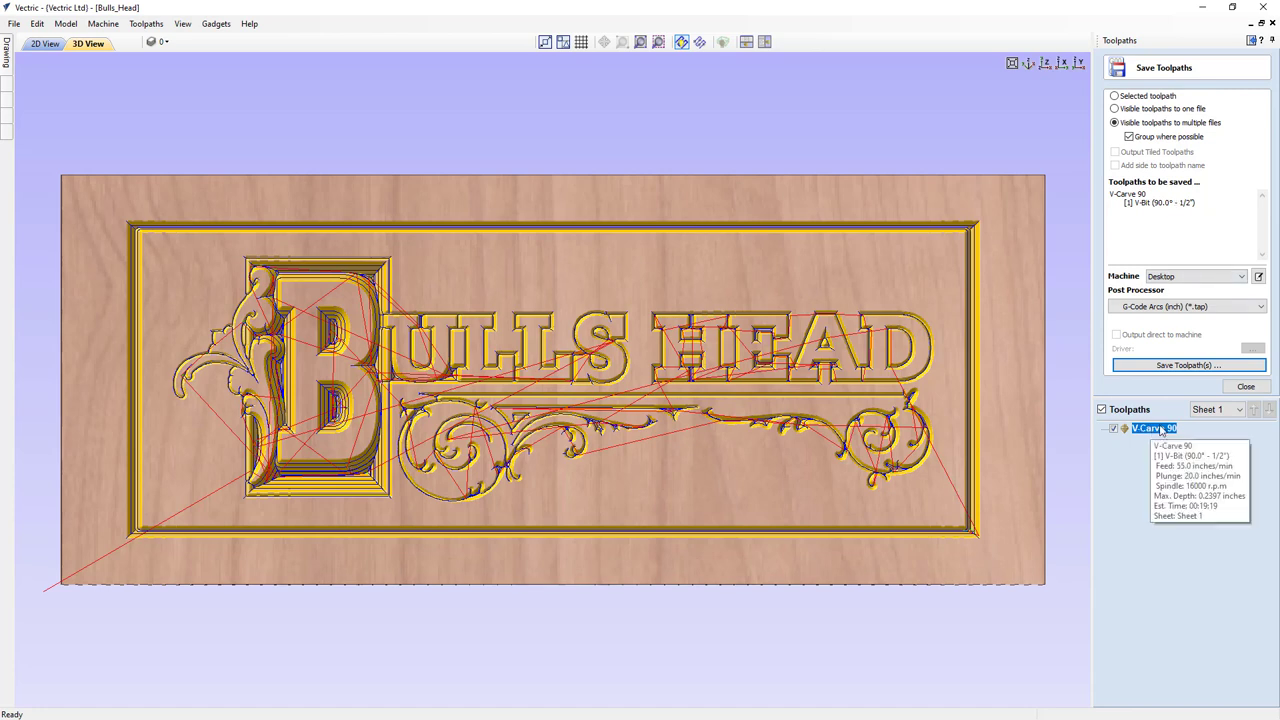
{"action": "left_click", "coordinate": [1146, 97]}
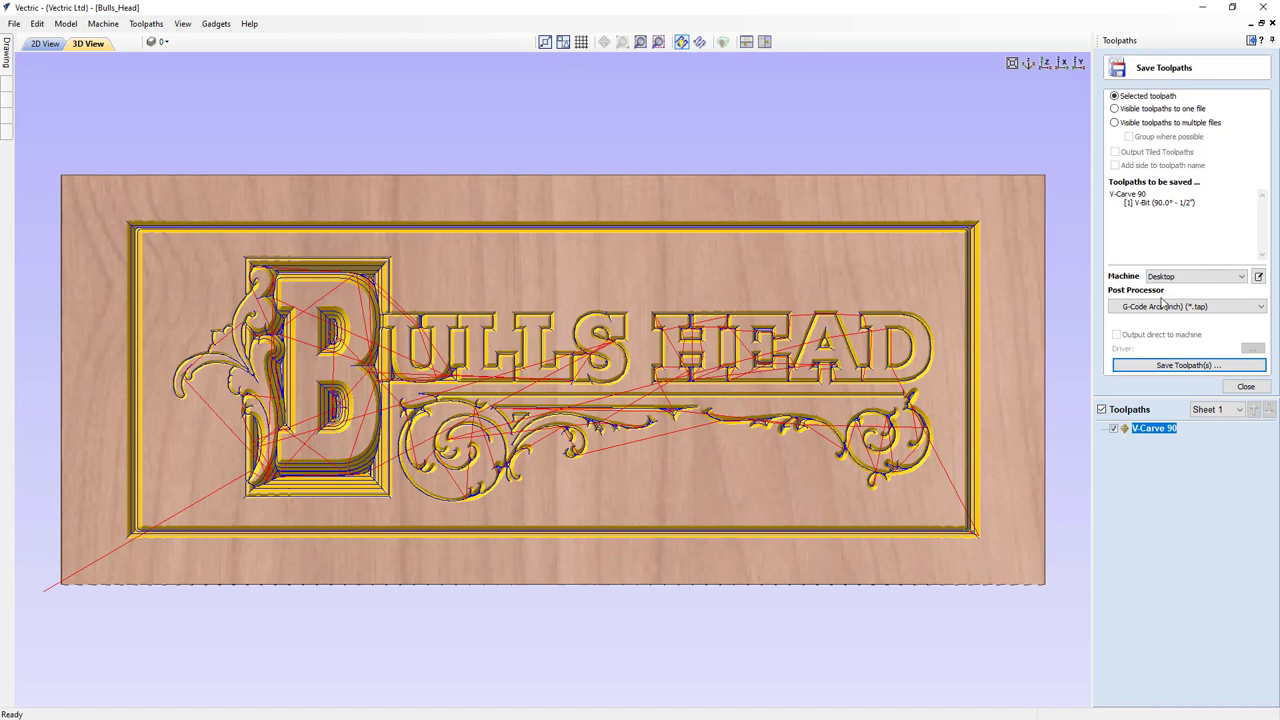
{"action": "left_click", "coordinate": [1199, 366]}
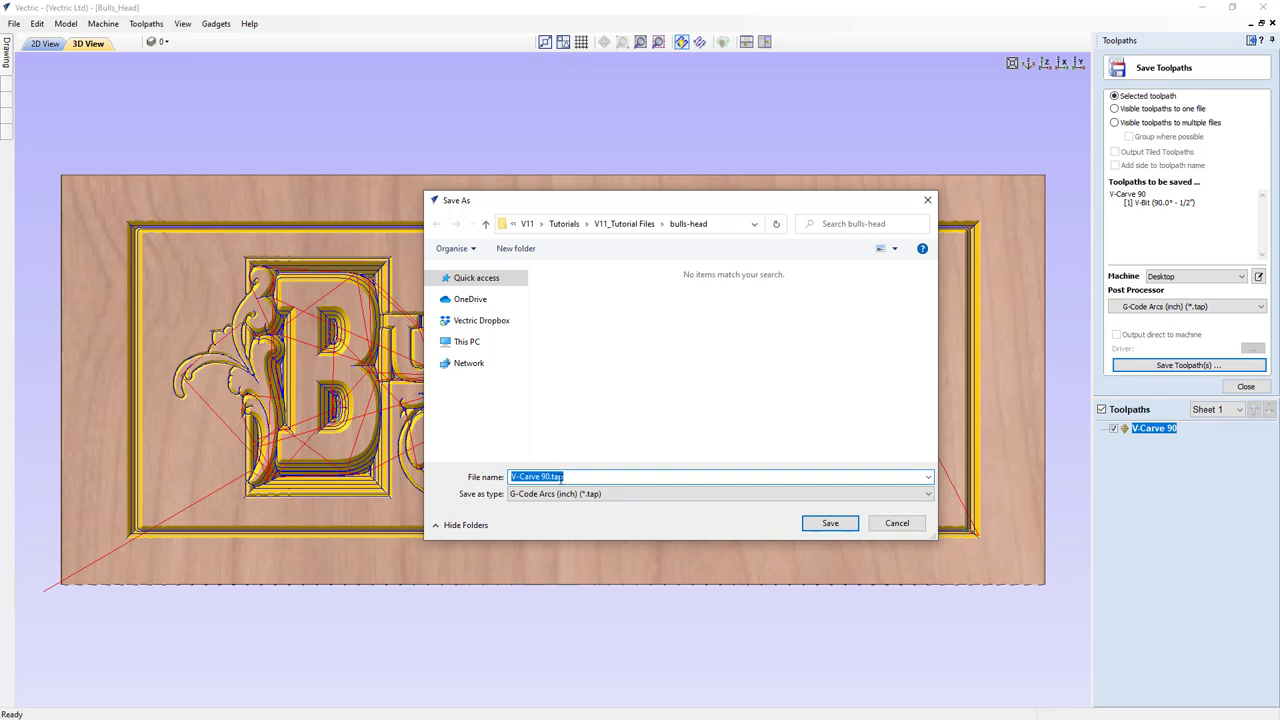
{"action": "left_click", "coordinate": [831, 523]}
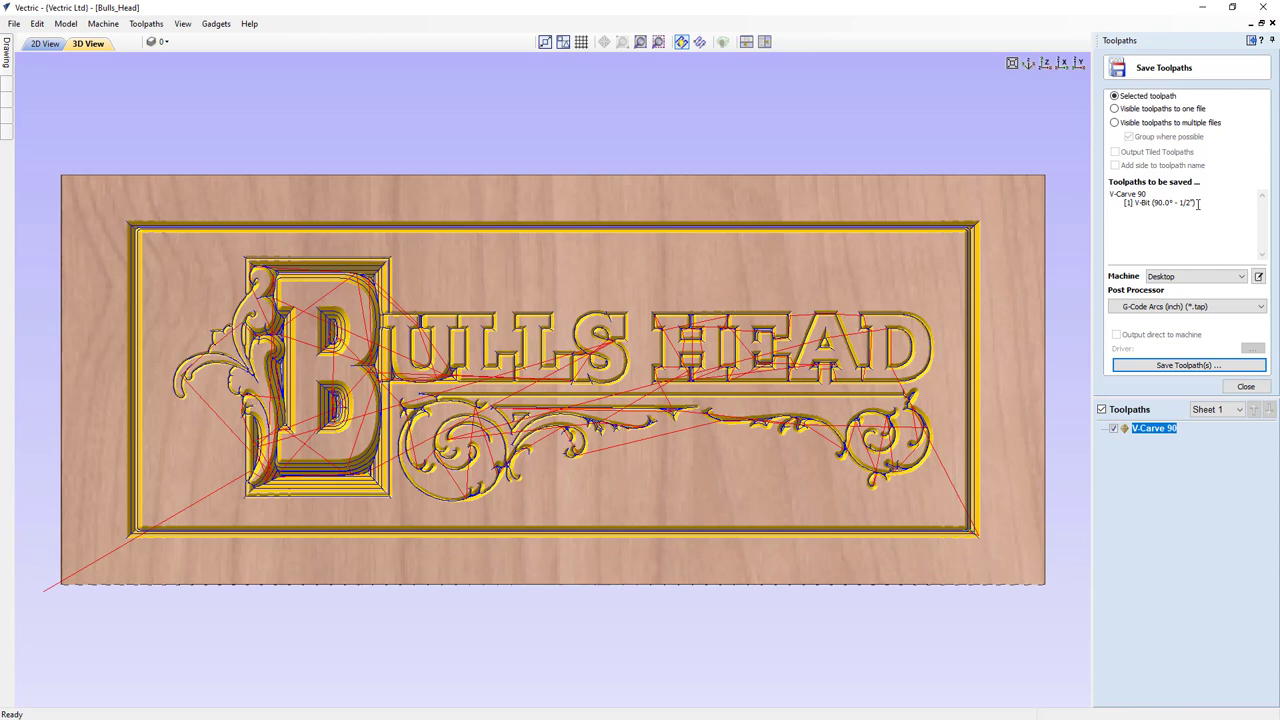
{"action": "left_click", "coordinate": [1246, 386]}
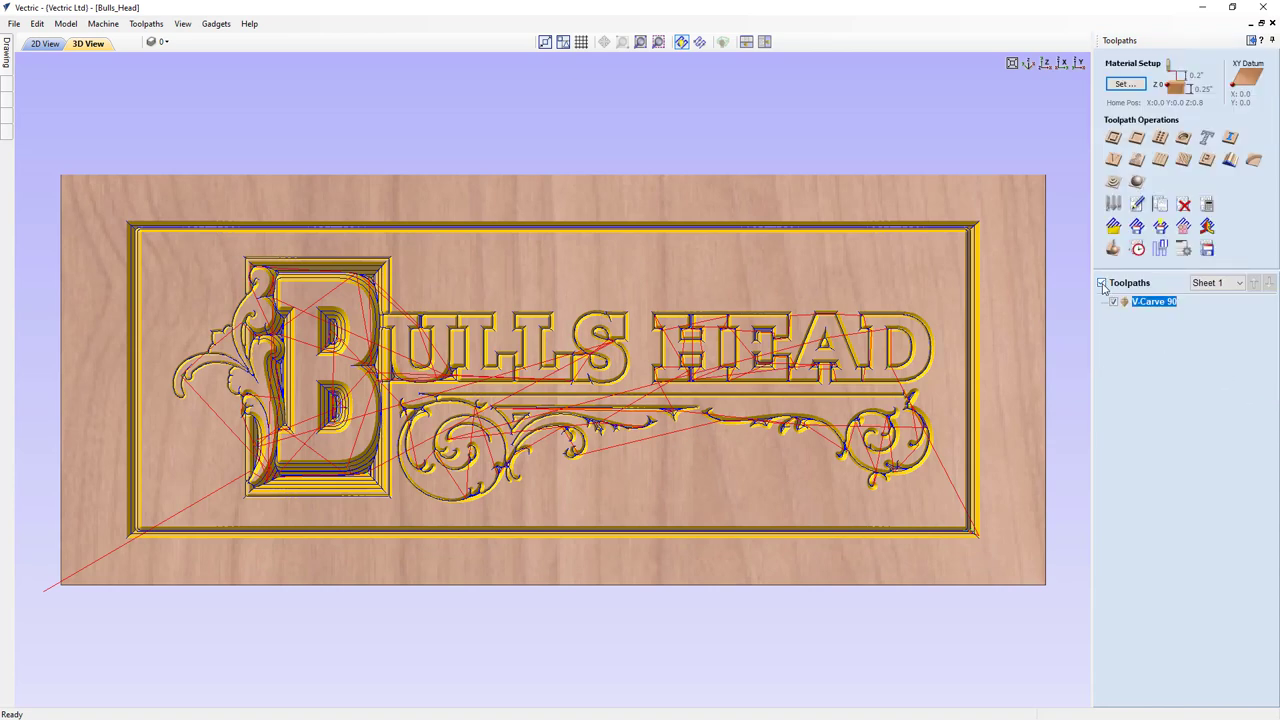
Hide the toolpaths and return to the 2D view with the sign's vectors deselected.
{"action": "left_click", "coordinate": [1102, 283]}
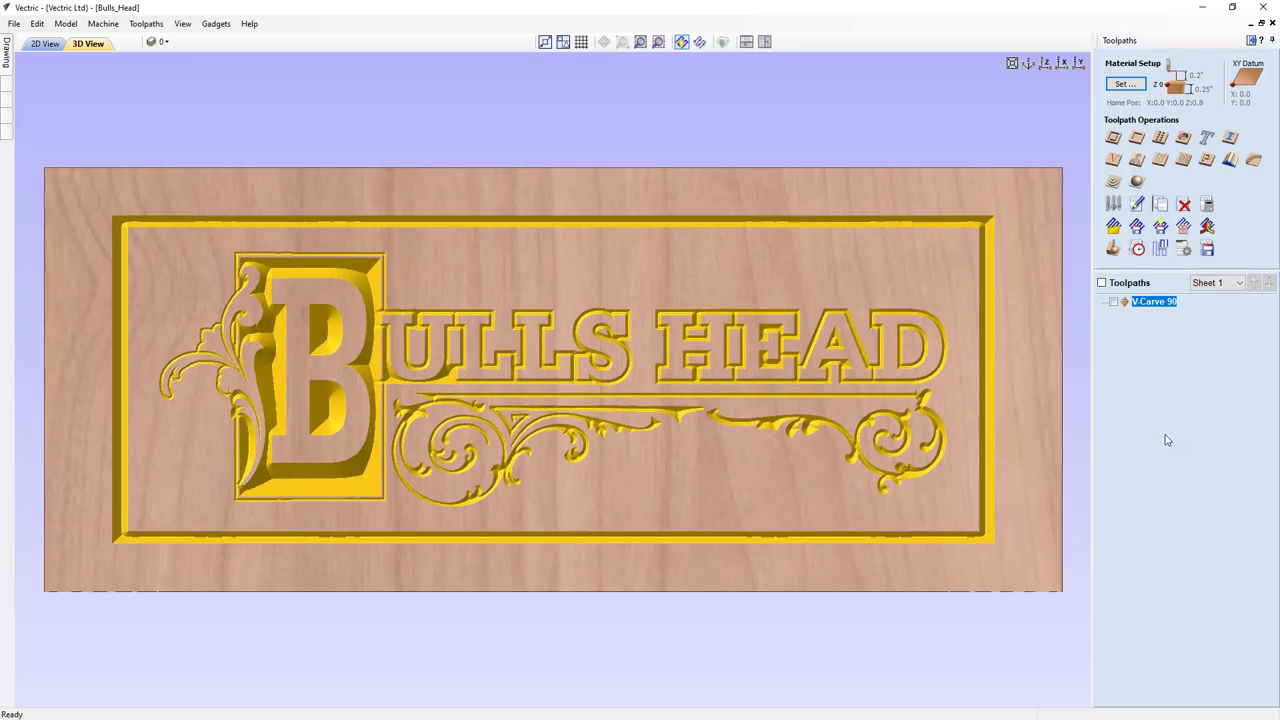
{"action": "left_click", "coordinate": [44, 44]}
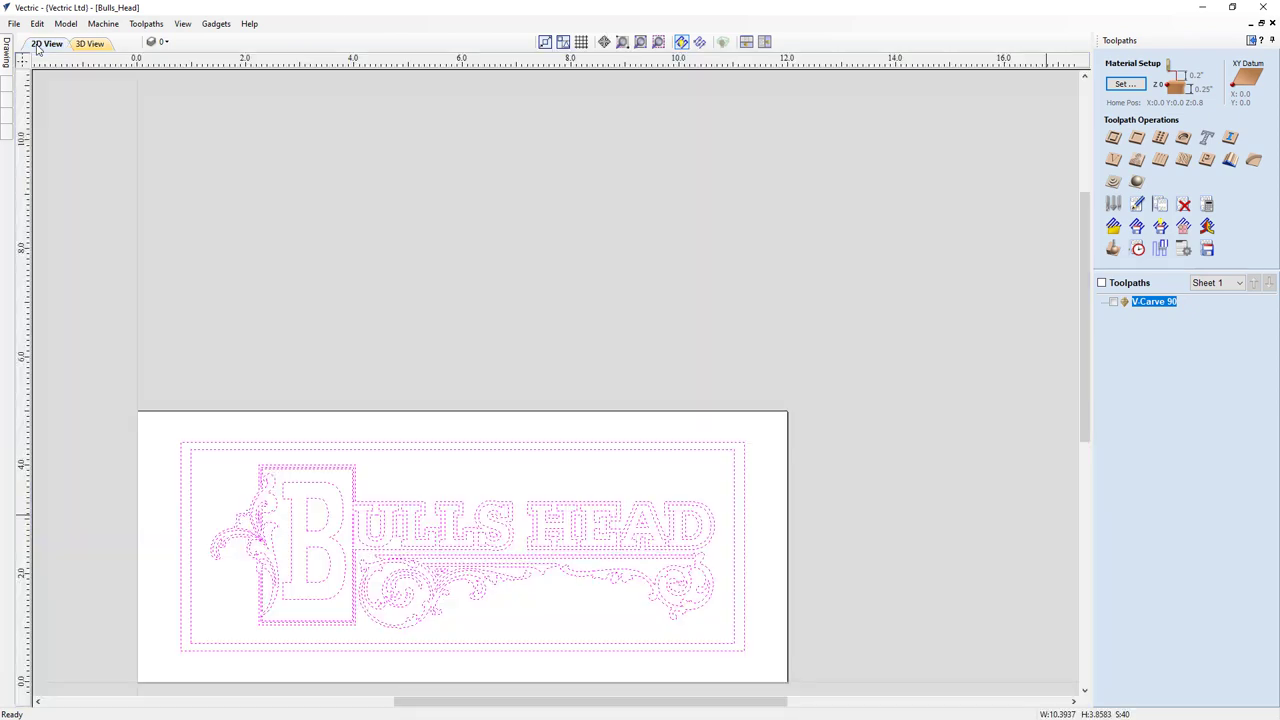
{"action": "left_click", "coordinate": [456, 341]}
{"action": "key", "text": "F3"}
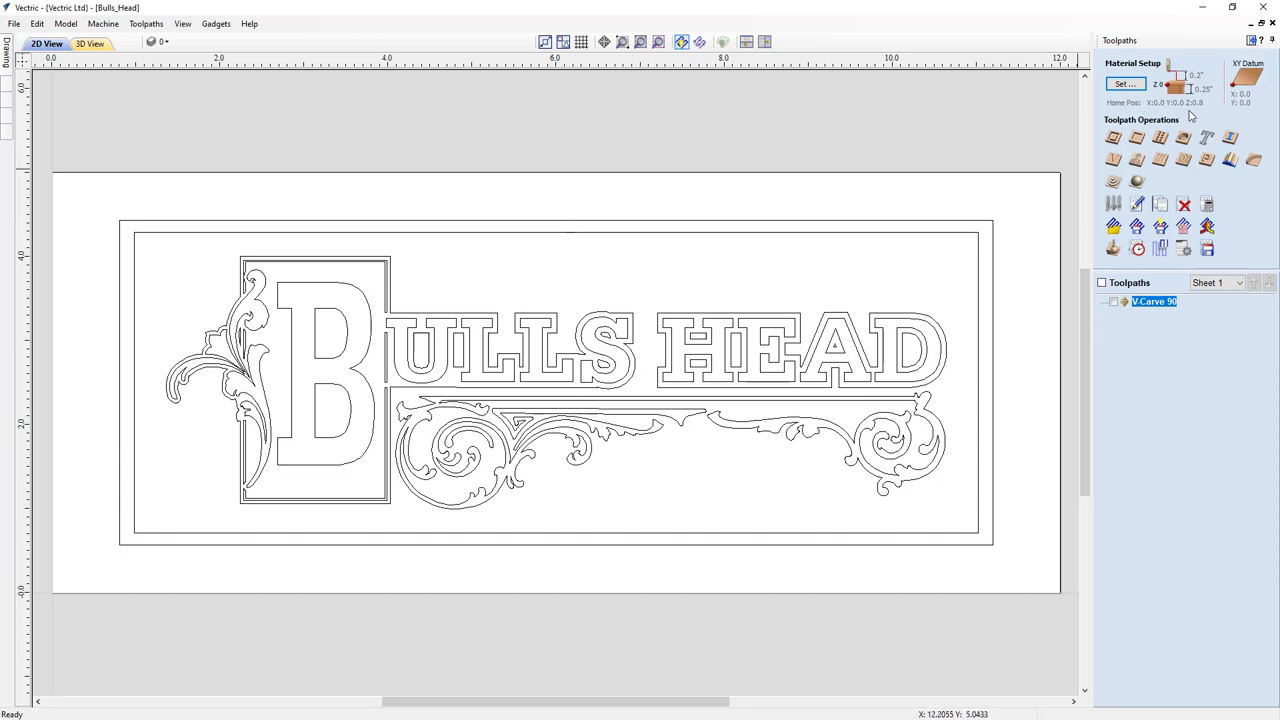
Switch to the drawing layout and delete the inner of the two border rectangles around the sign.
{"action": "left_click", "coordinate": [1250, 41]}
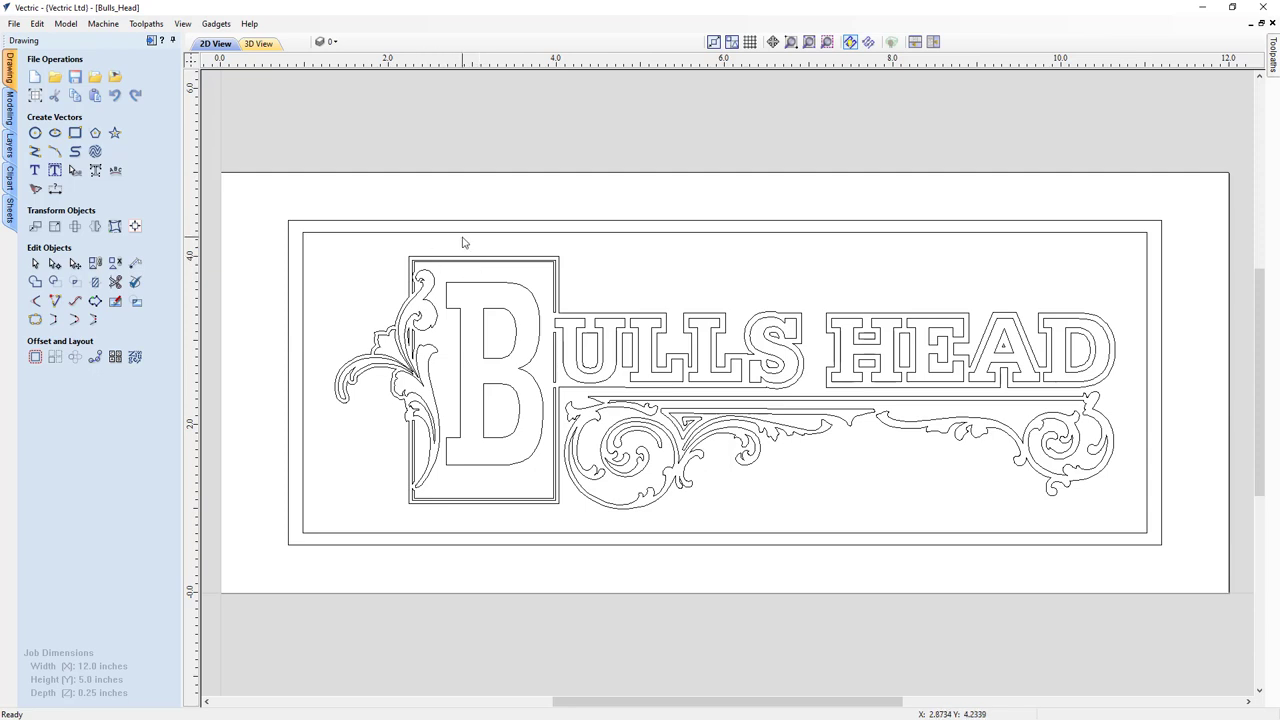
{"action": "left_click", "coordinate": [521, 234]}
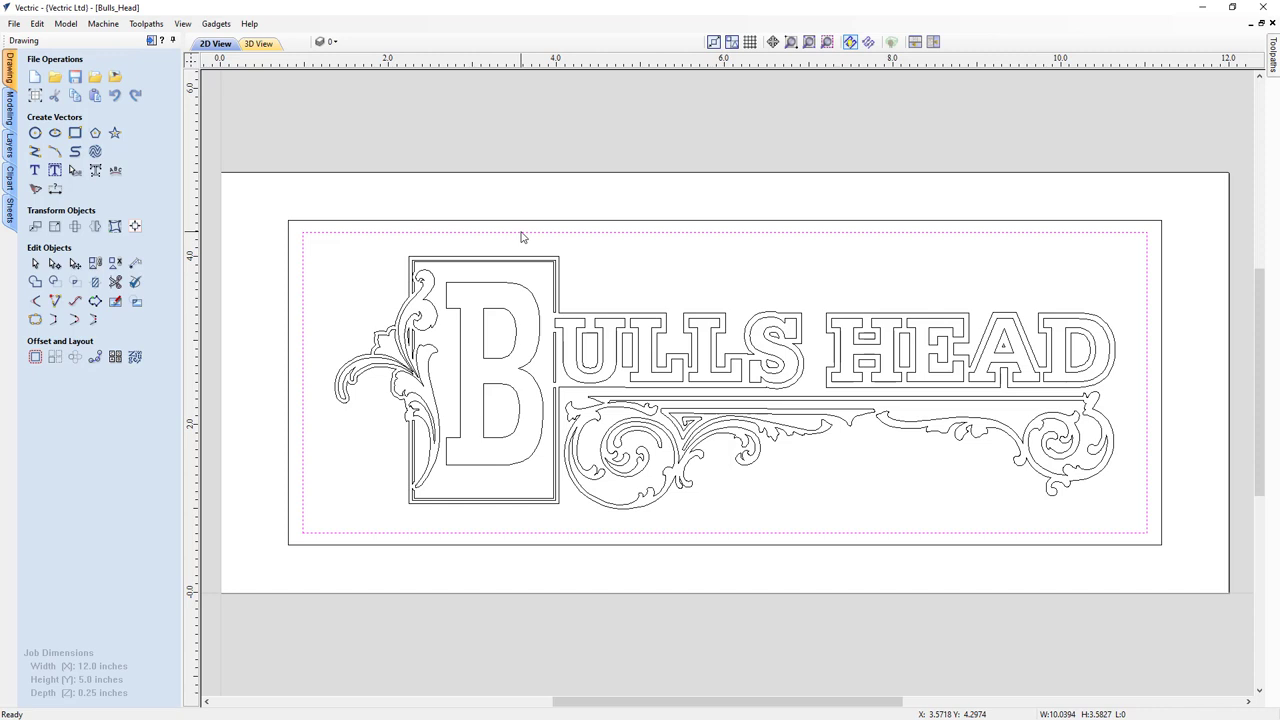
{"action": "key", "text": "Escape"}
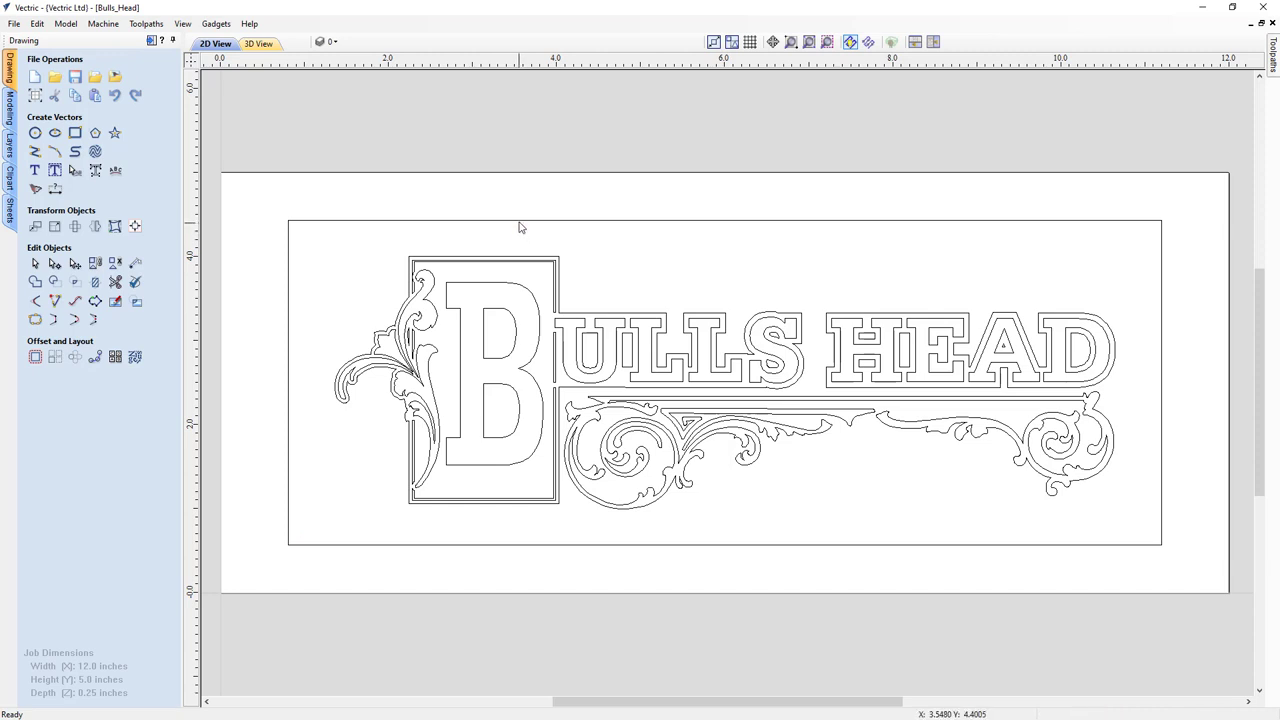
Edit the remaining border rectangle around the sign, setting its width to 11 inches and height to 4 inches.
{"action": "left_click", "coordinate": [519, 224]}
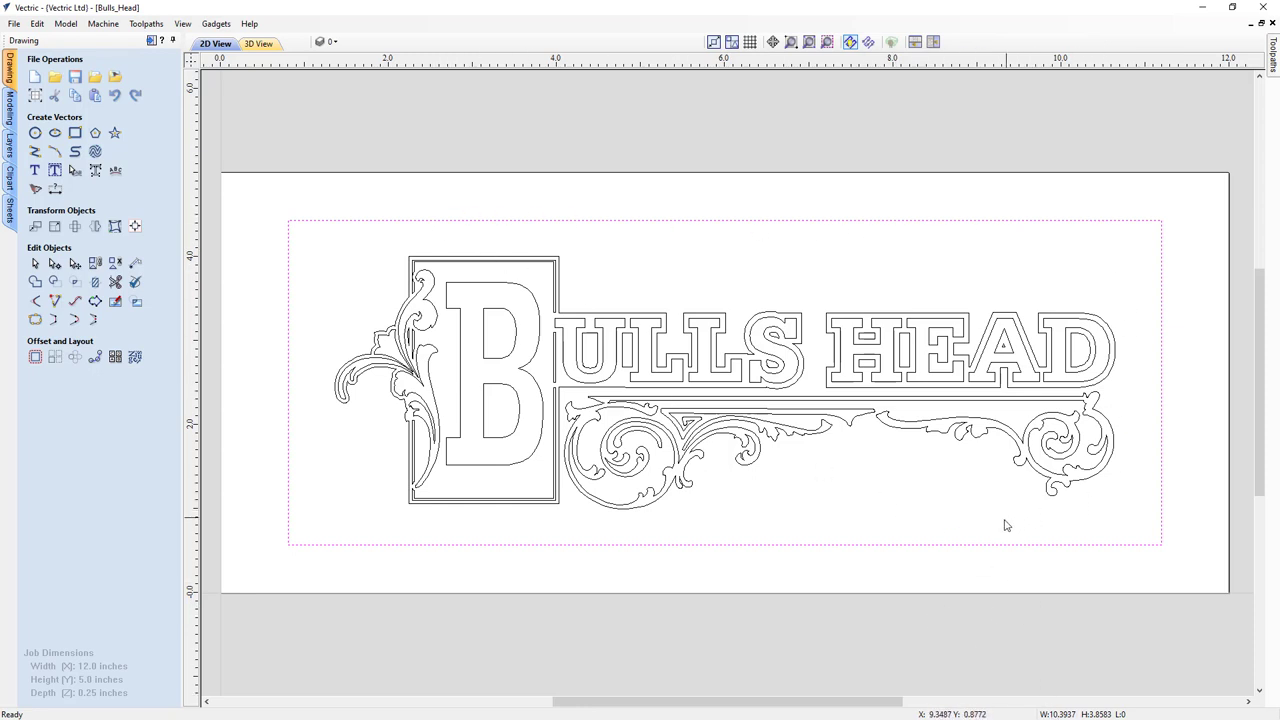
{"action": "key", "text": "r"}
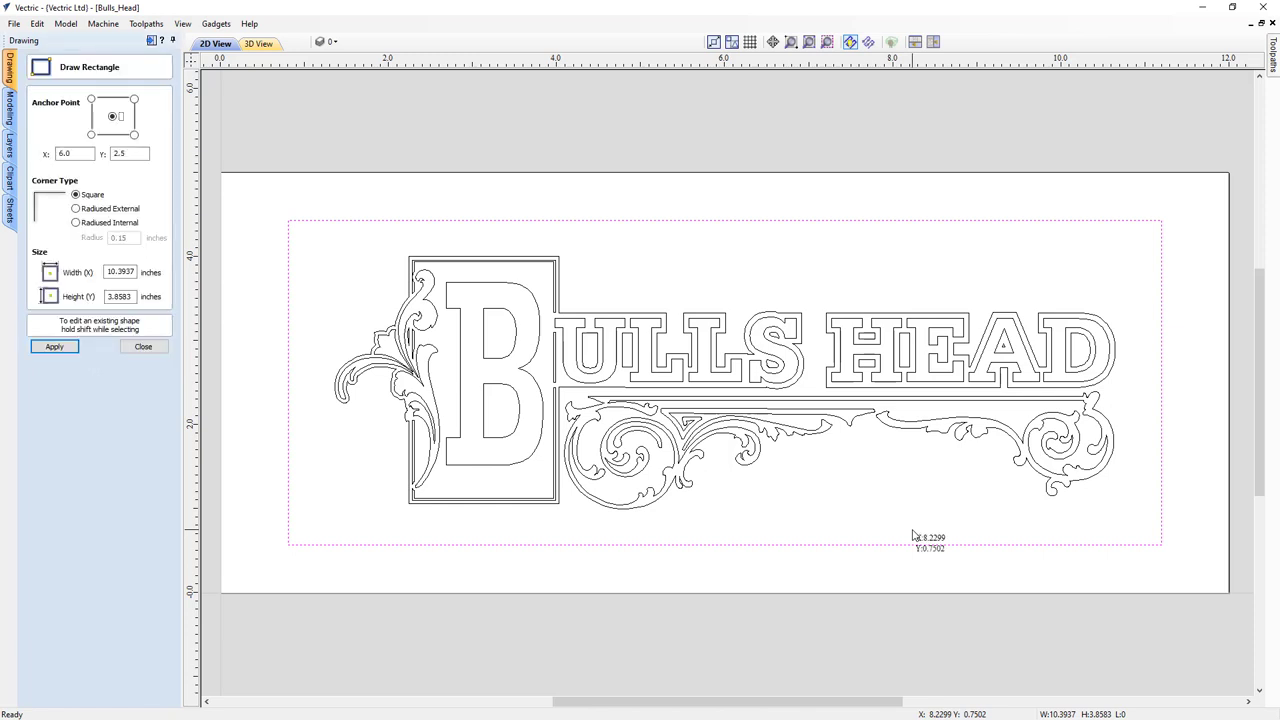
{"action": "left_click", "coordinate": [144, 347]}
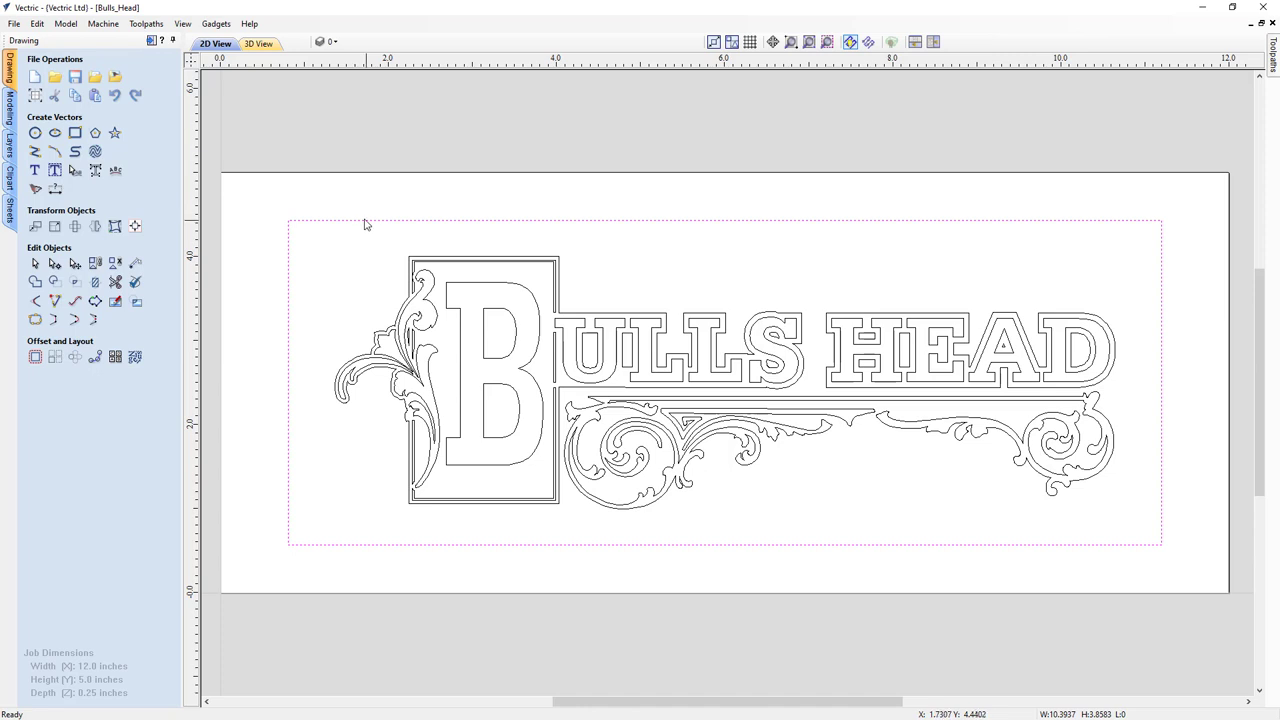
{"action": "left_click", "coordinate": [76, 133]}
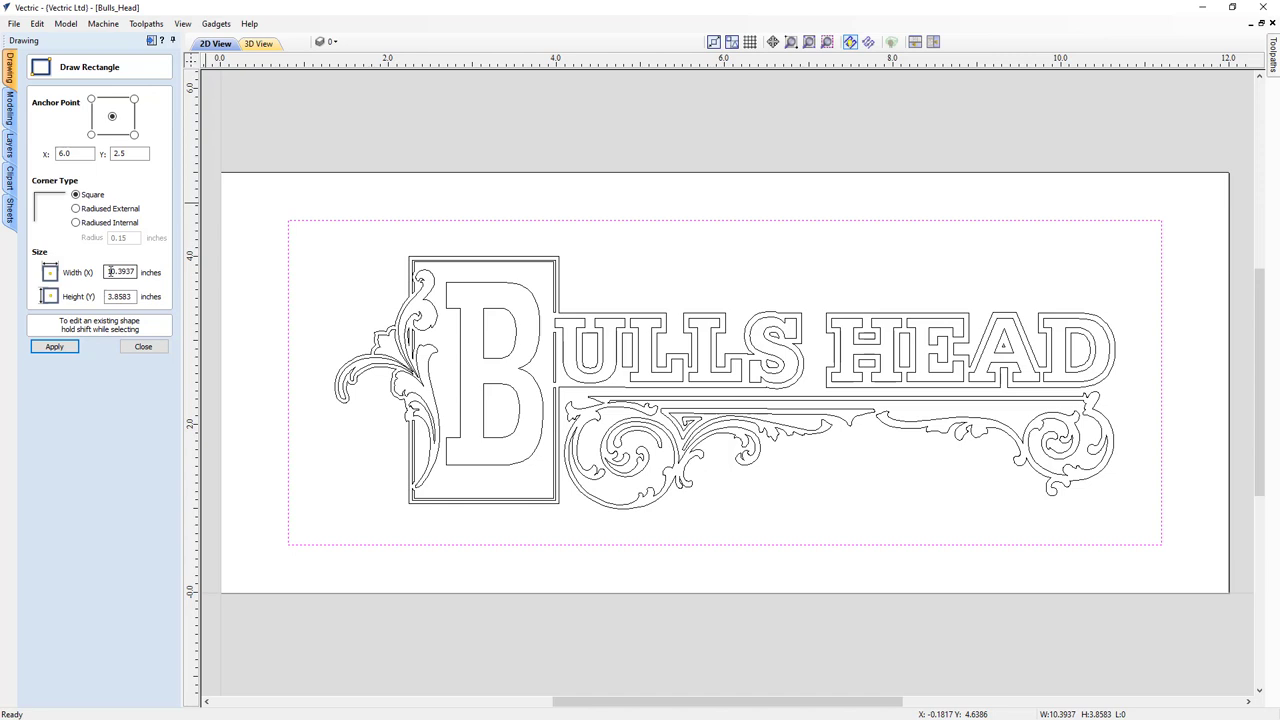
{"action": "left_click_drag", "start_coordinate": [108, 271], "coordinate": [103, 302]}
{"action": "type", "text": "112"}
{"action": "key", "text": "BackSpace"}
{"action": "type", "text": "4"}
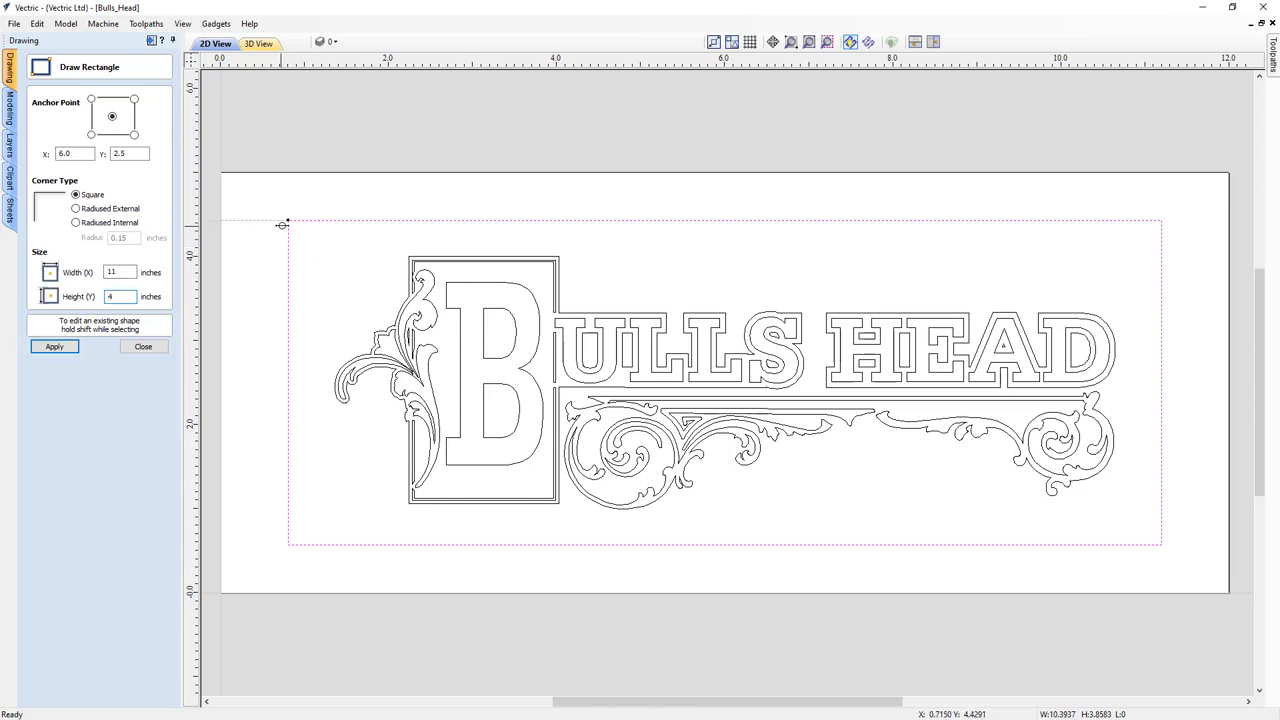
Give the border rectangle corners with a 0.5 inch radius, trying the Radiused External type before applying Radiused Internal.
{"action": "left_click", "coordinate": [90, 211]}
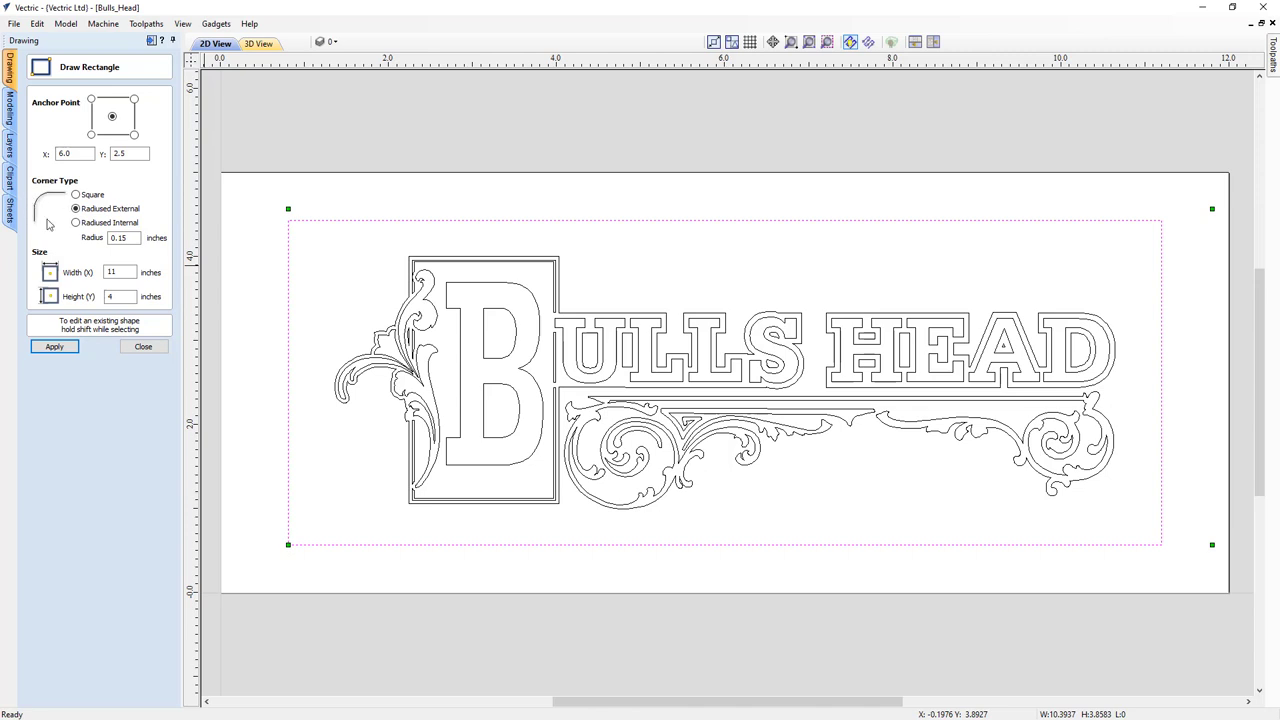
{"action": "double_click", "coordinate": [121, 240]}
{"action": "type", "text": "0.5"}
{"action": "left_click", "coordinate": [62, 347]}
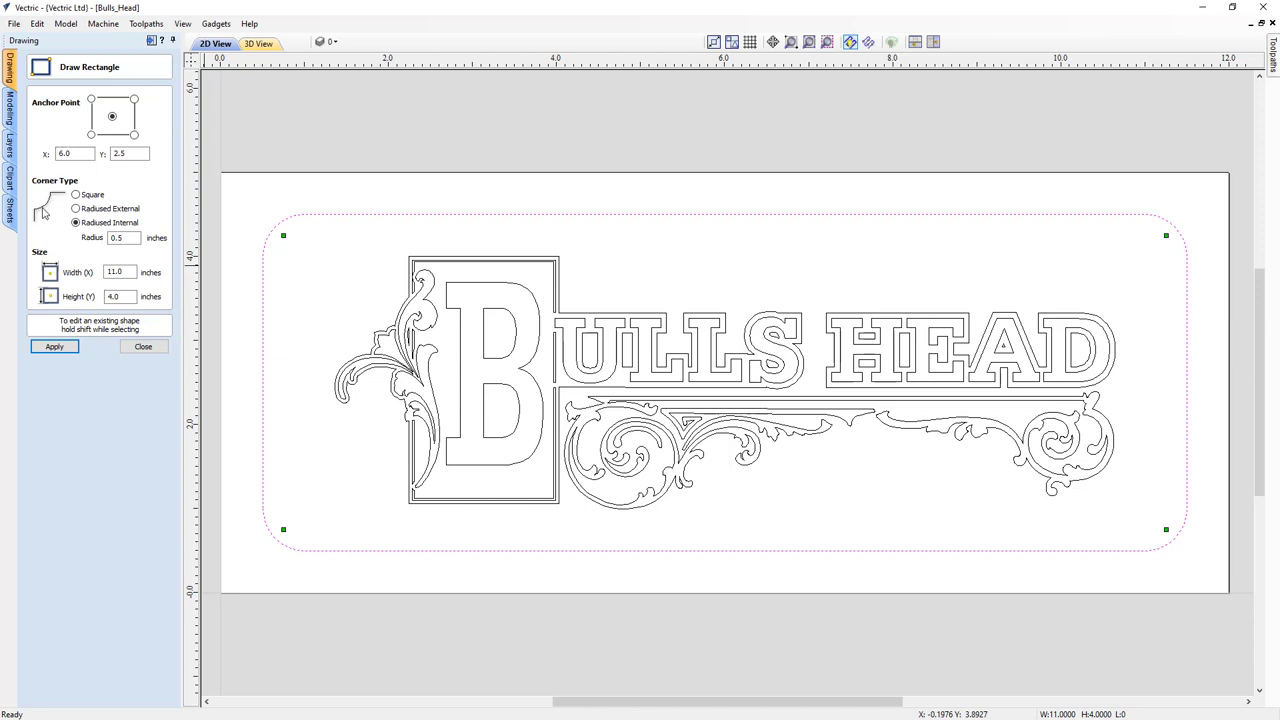
{"action": "left_click", "coordinate": [55, 347]}
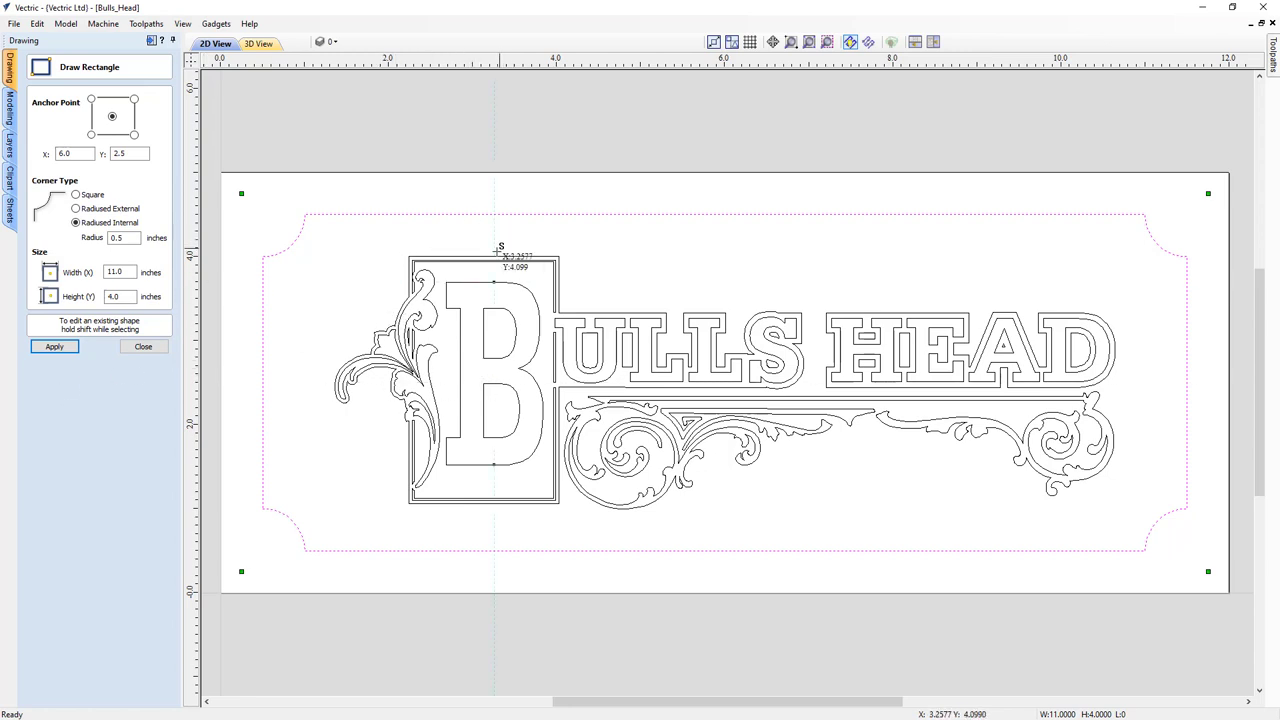
{"action": "left_click", "coordinate": [143, 347]}
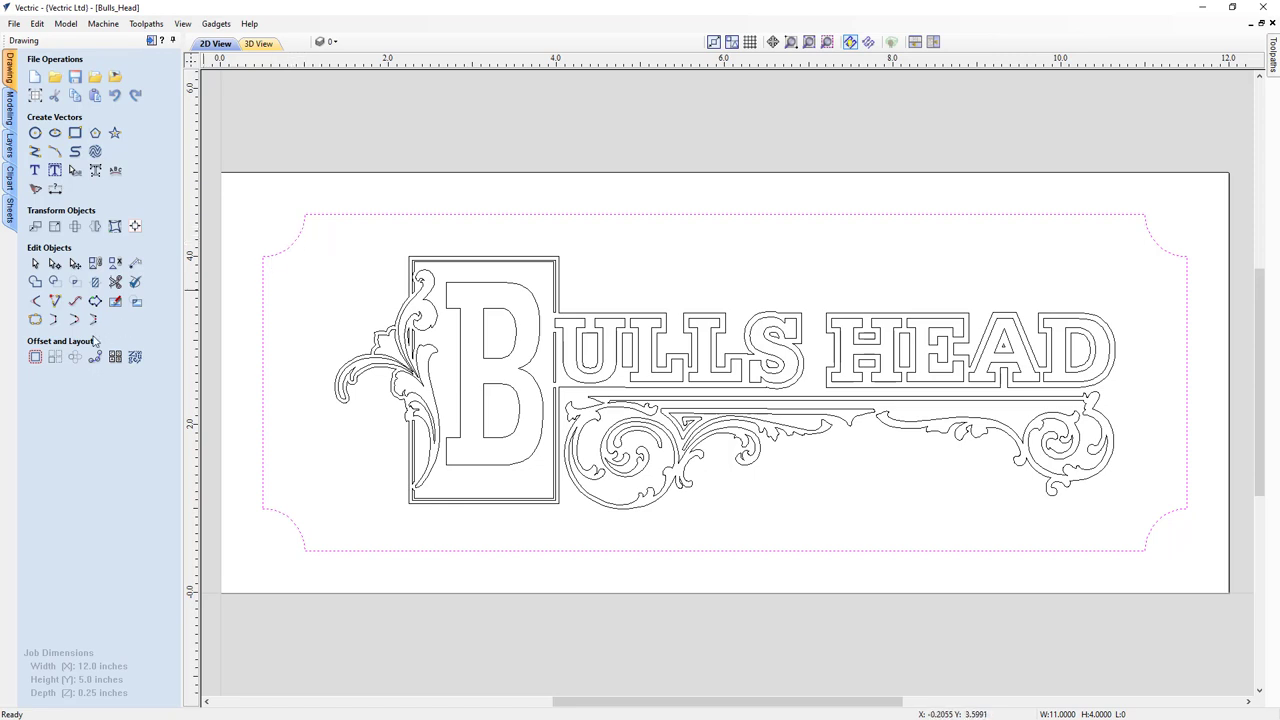
Offset the border 0.2 inches inwards with sharp offset corners, keeping the original, and return to the toolpath layout.
{"action": "left_click", "coordinate": [35, 357]}
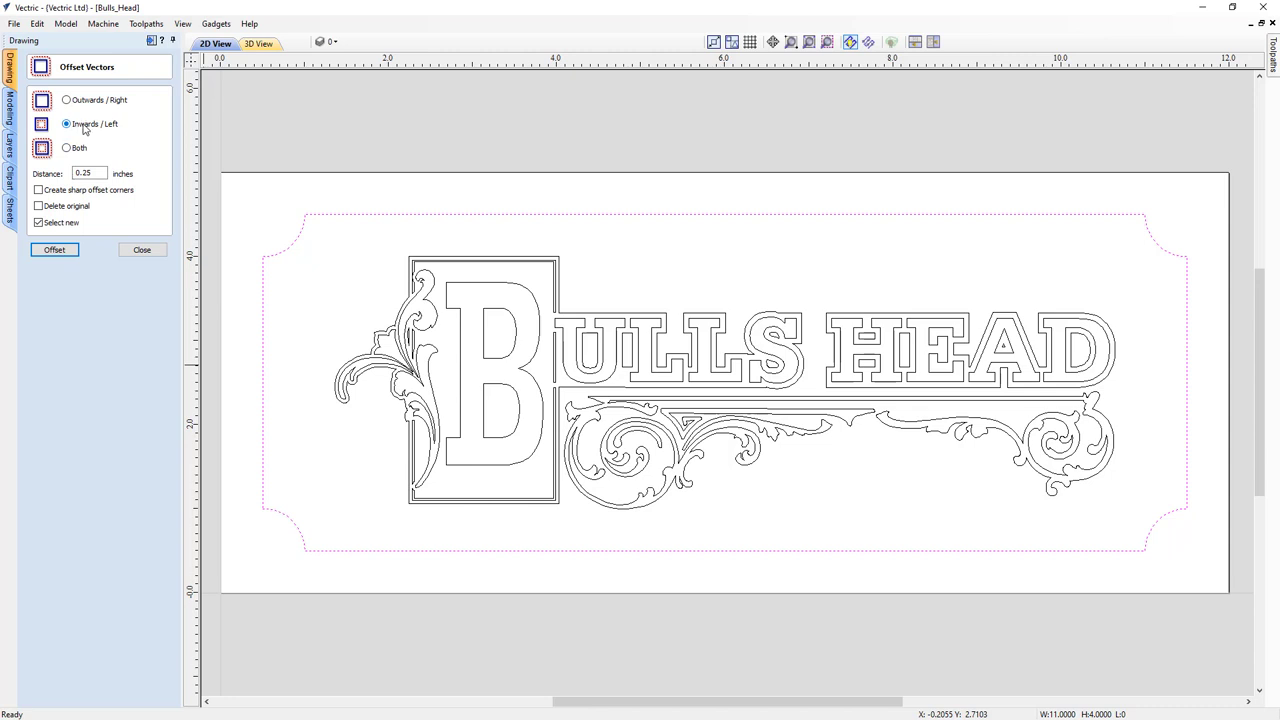
{"action": "left_click", "coordinate": [93, 174]}
{"action": "left_click", "coordinate": [61, 255]}
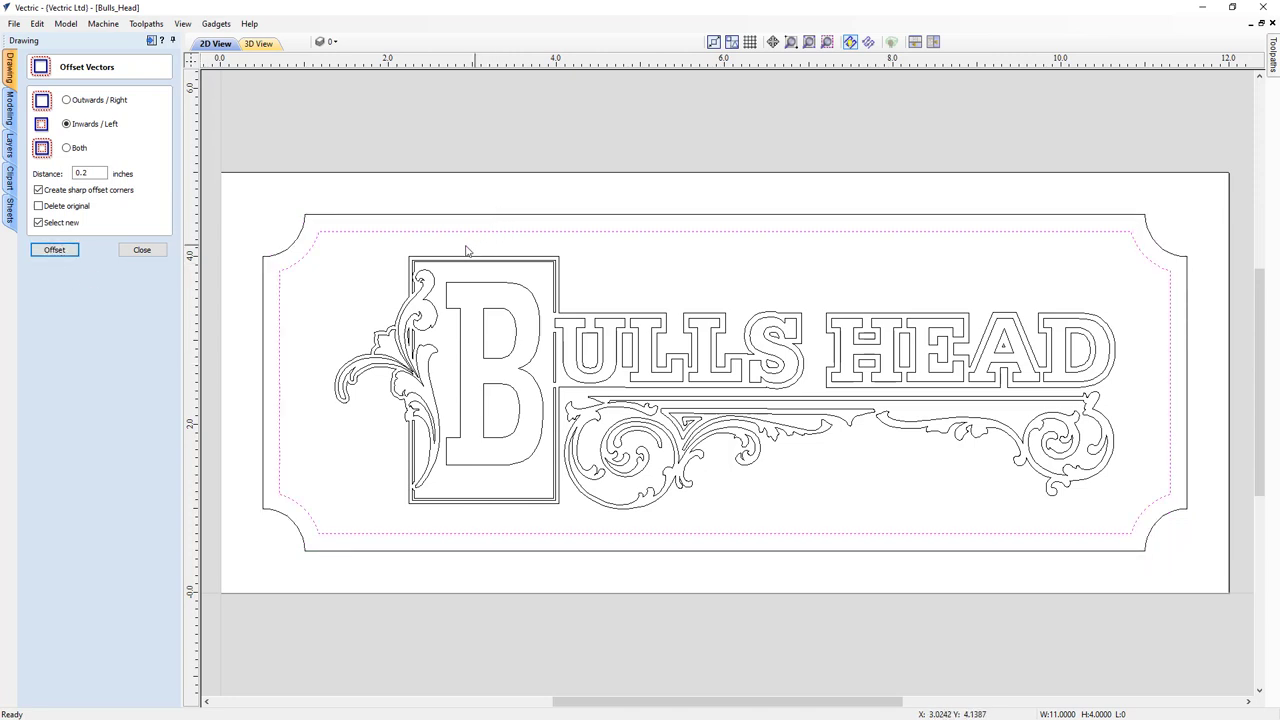
{"action": "left_click", "coordinate": [160, 250]}
{"action": "left_click", "coordinate": [314, 288]}
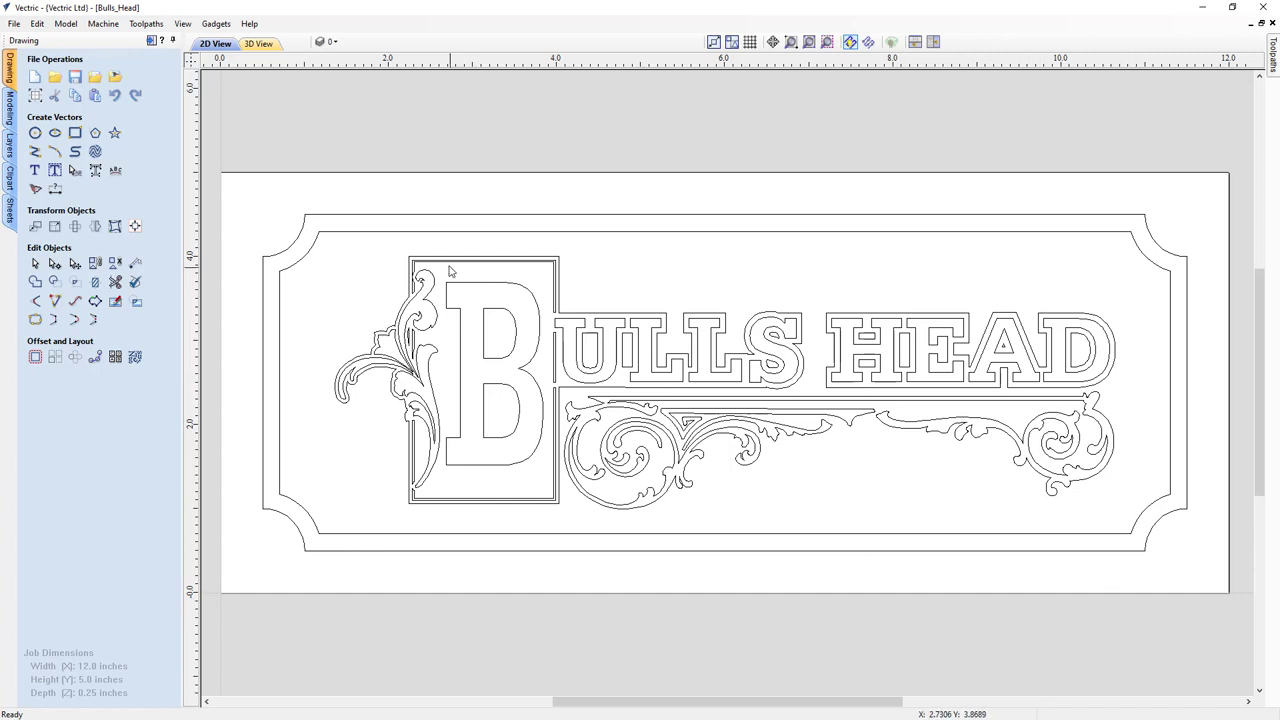
{"action": "left_click", "coordinate": [153, 43]}
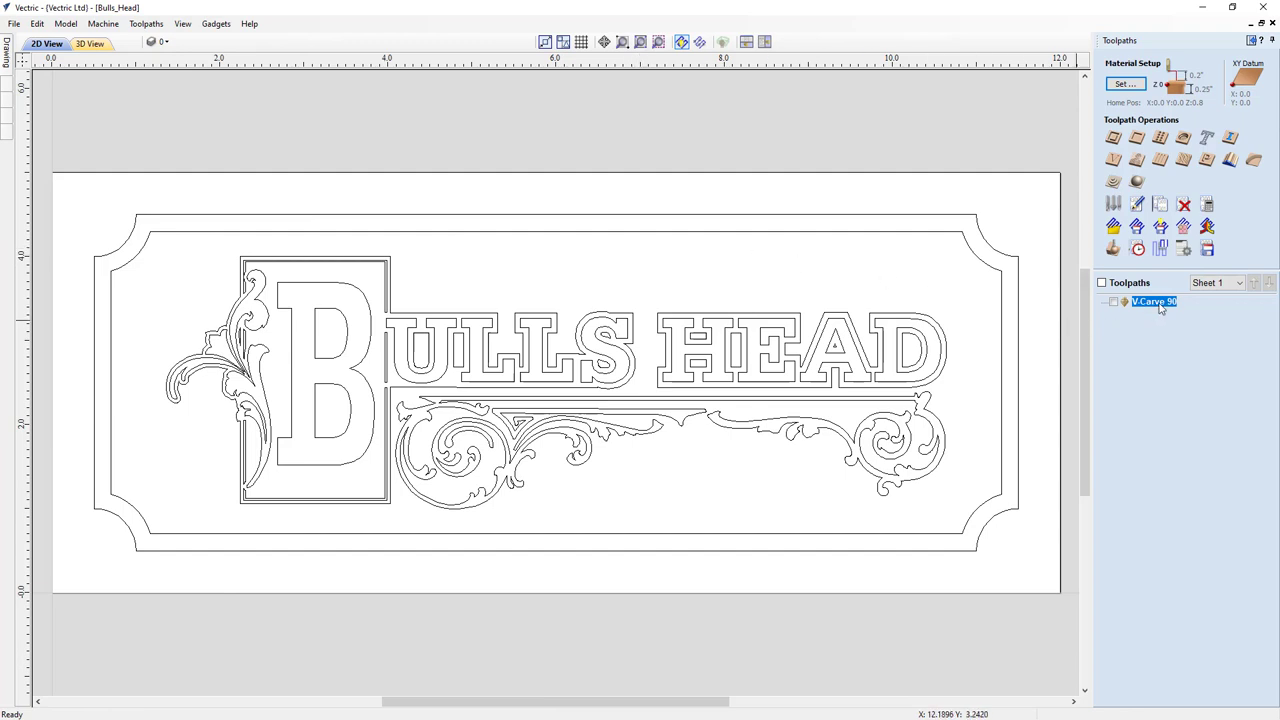
Edit the V-Carve 90 toolpath, adding the inner offset border to its selected vectors, and recalculate it.
{"action": "mouse_move", "coordinate": [1160, 308]}
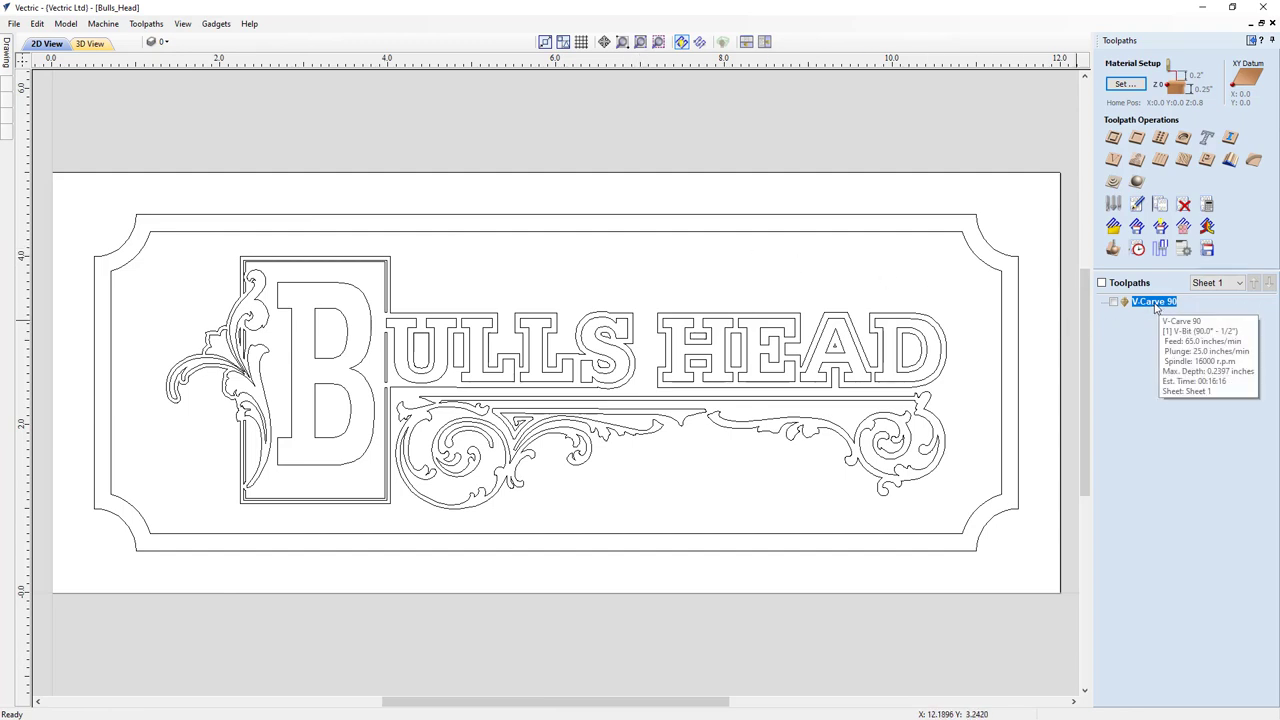
{"action": "double_click", "coordinate": [1155, 302]}
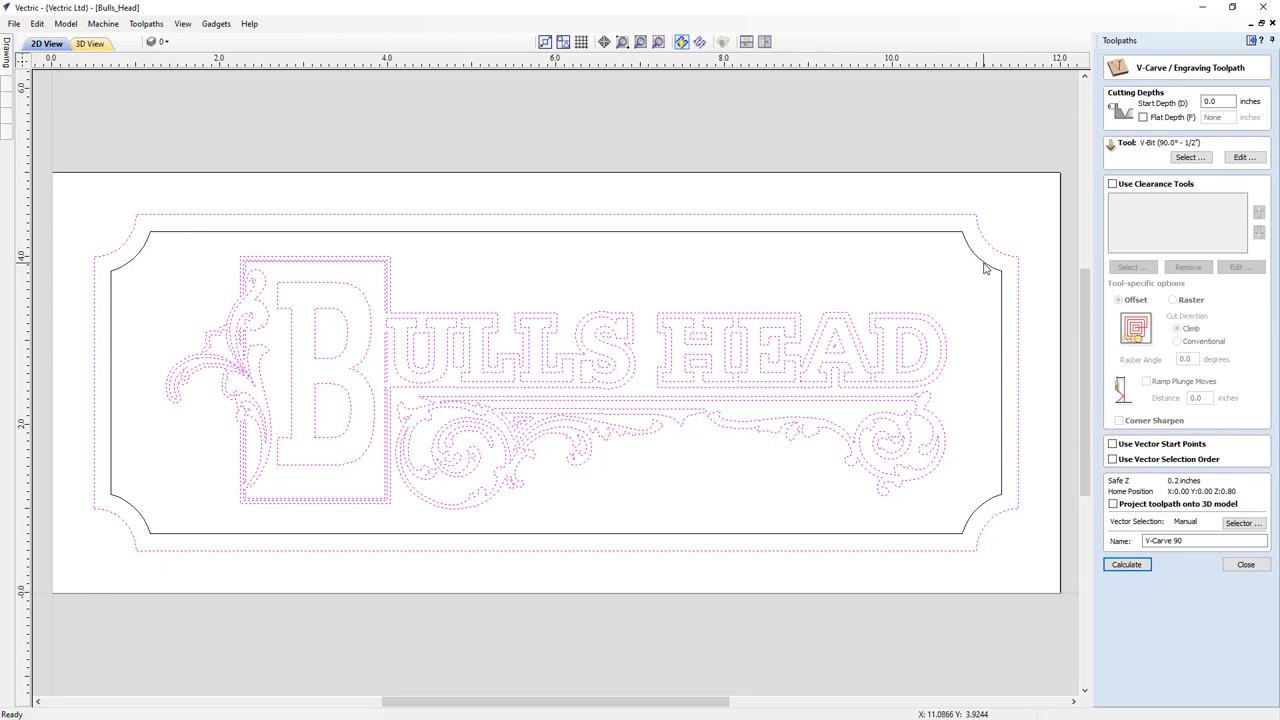
{"action": "left_click", "coordinate": [984, 268]}
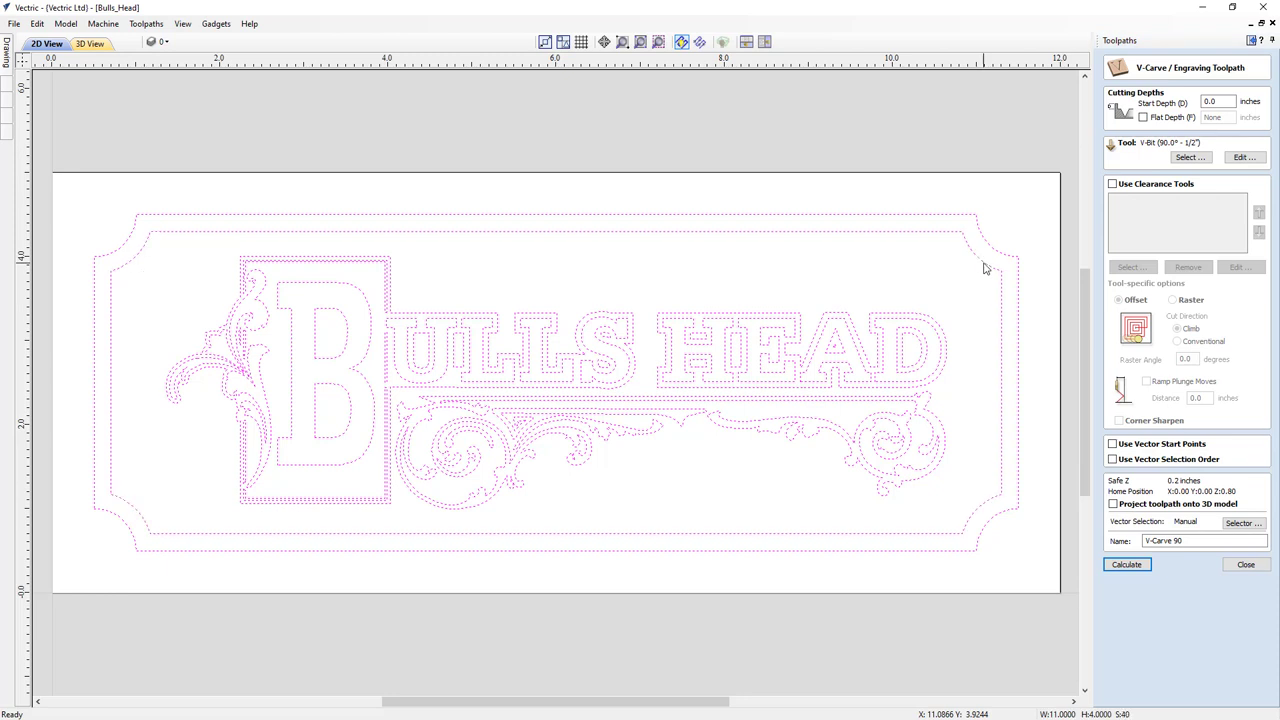
{"action": "left_click", "coordinate": [1136, 568]}
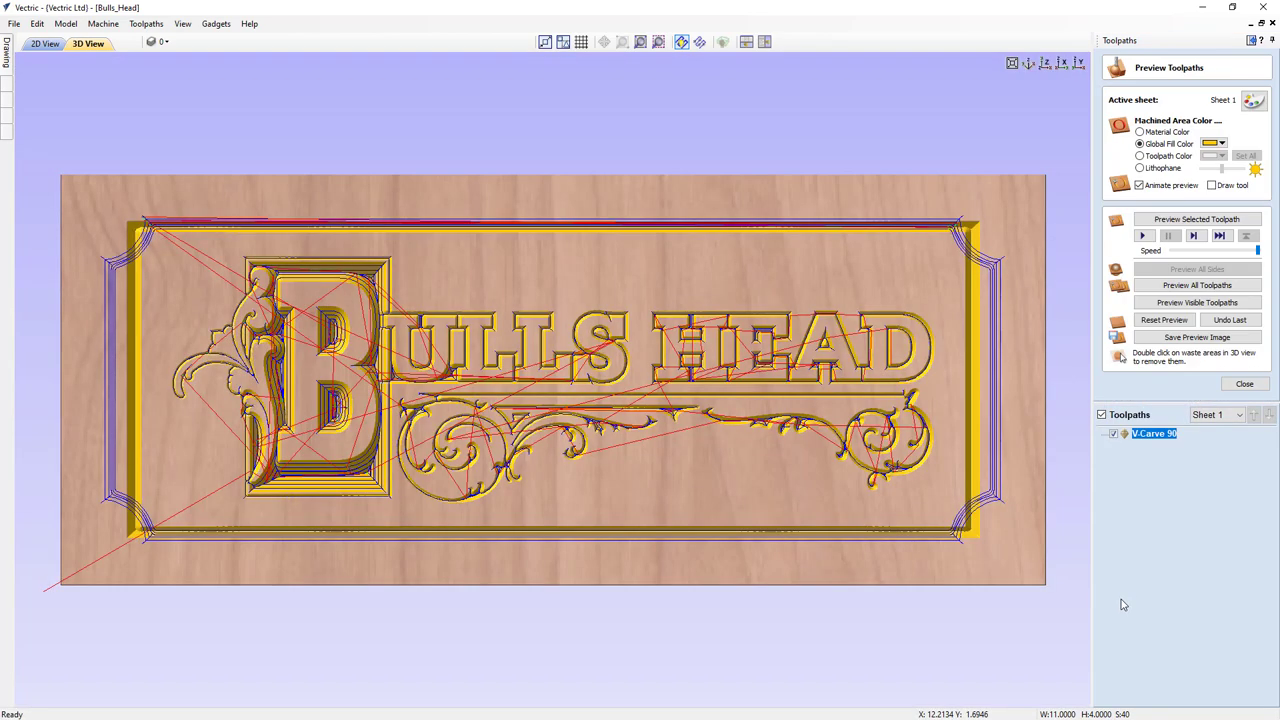
Reset the material preview, simulate the recalculated V-Carve 90 toolpath with the new border, and close the preview.
{"action": "left_click", "coordinate": [1160, 319]}
{"action": "left_click", "coordinate": [1168, 219]}
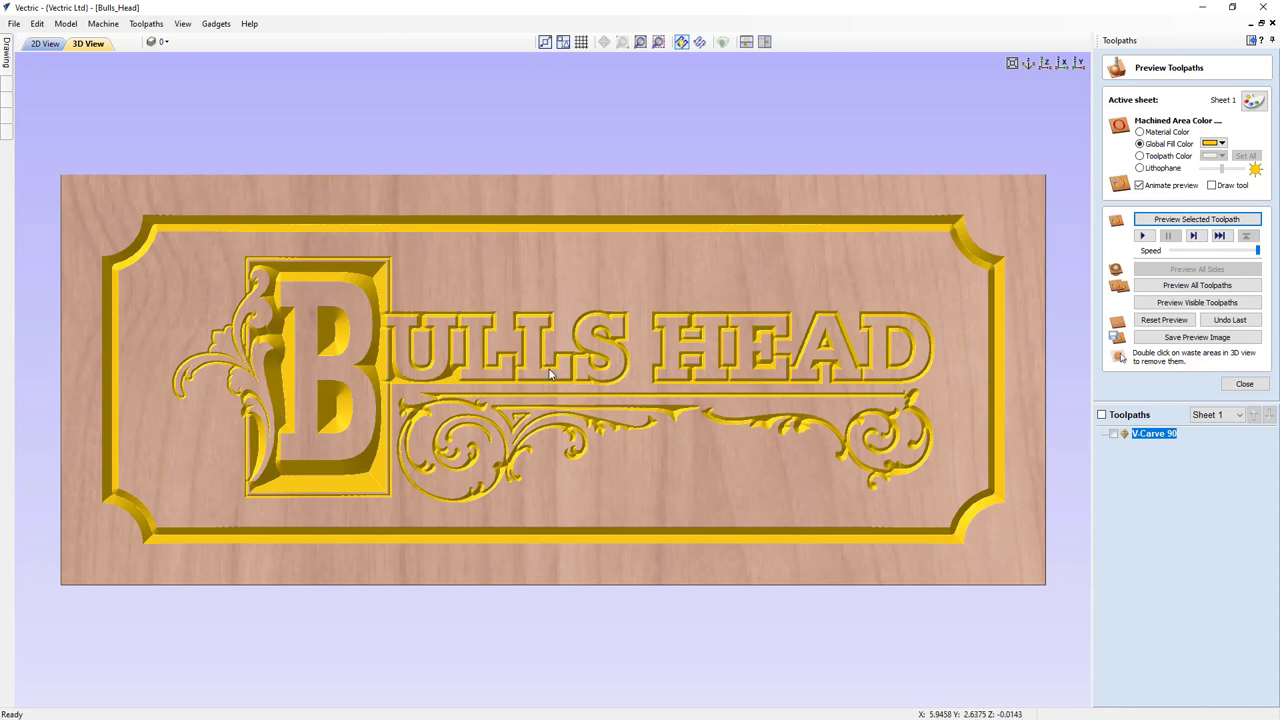
{"action": "left_click", "coordinate": [1264, 389]}
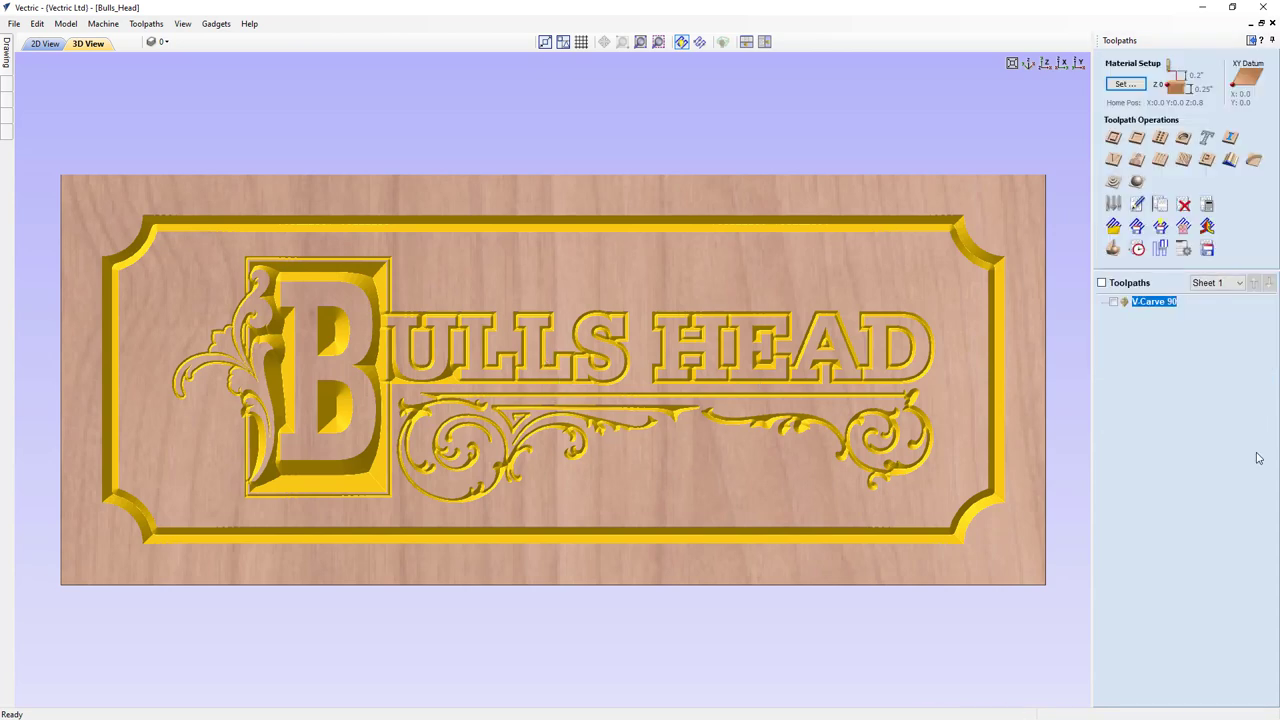
Return to the 2D drawing layout and select all artwork inside the border, trying small nudges left and back right.
{"action": "left_click", "coordinate": [44, 45]}
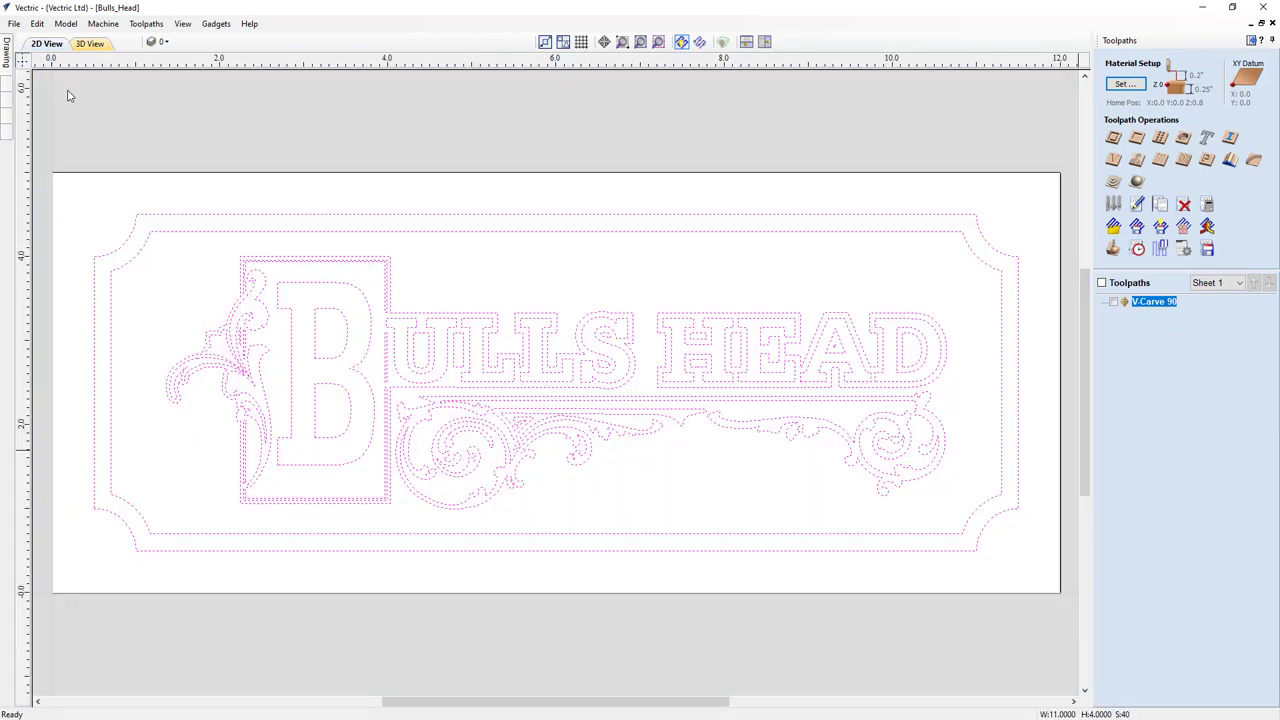
{"action": "left_click", "coordinate": [1251, 40]}
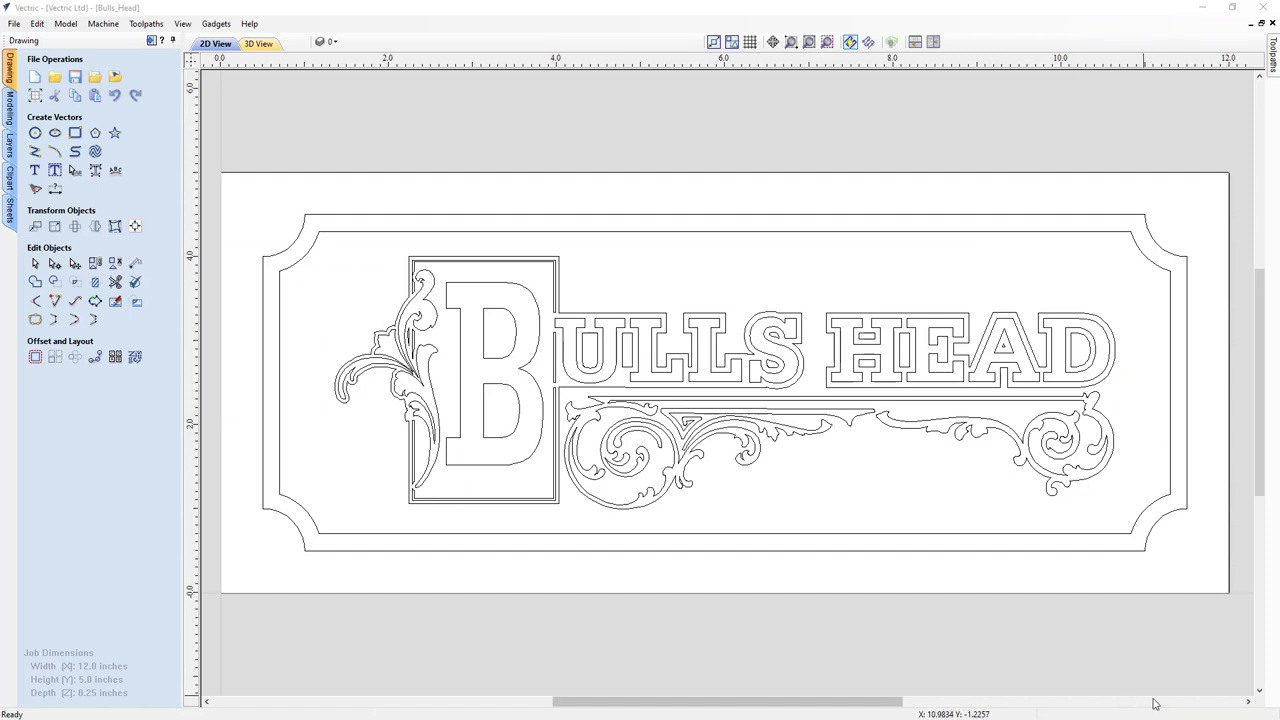
{"action": "left_click_drag", "start_coordinate": [326, 243], "coordinate": [1125, 511]}
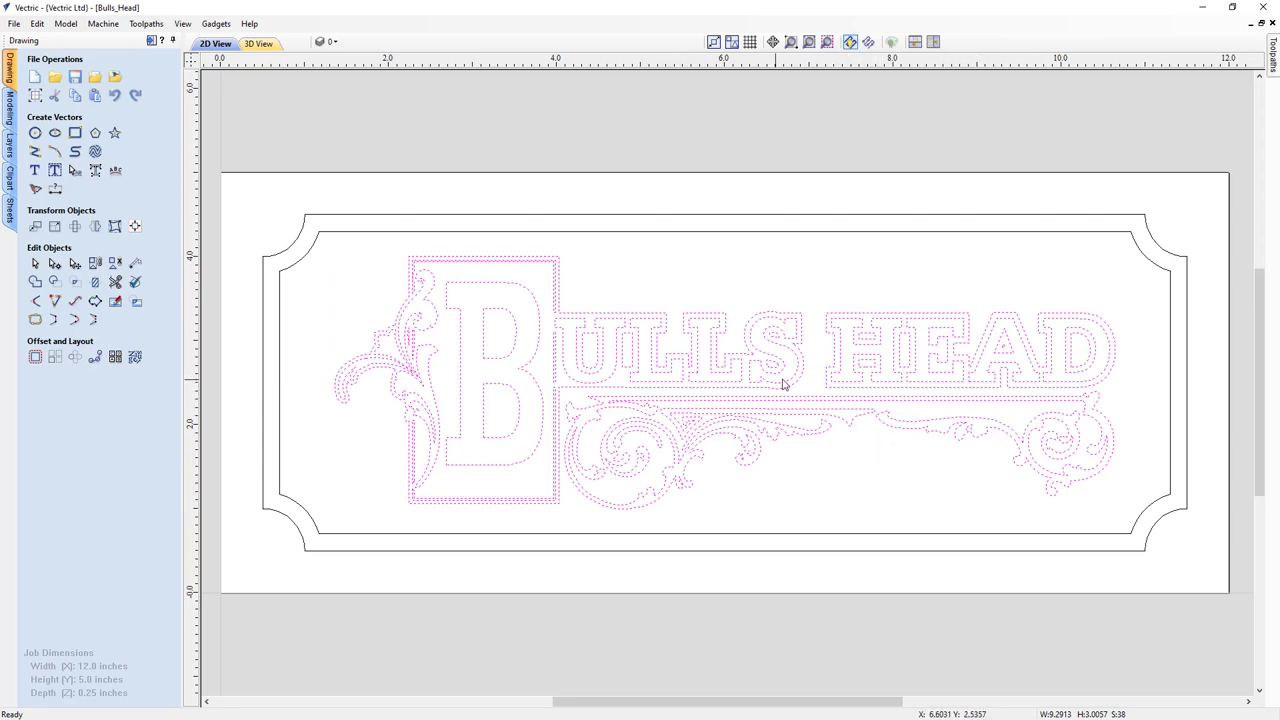
{"action": "key", "text": "Left"}
{"action": "key", "text": "Left"}
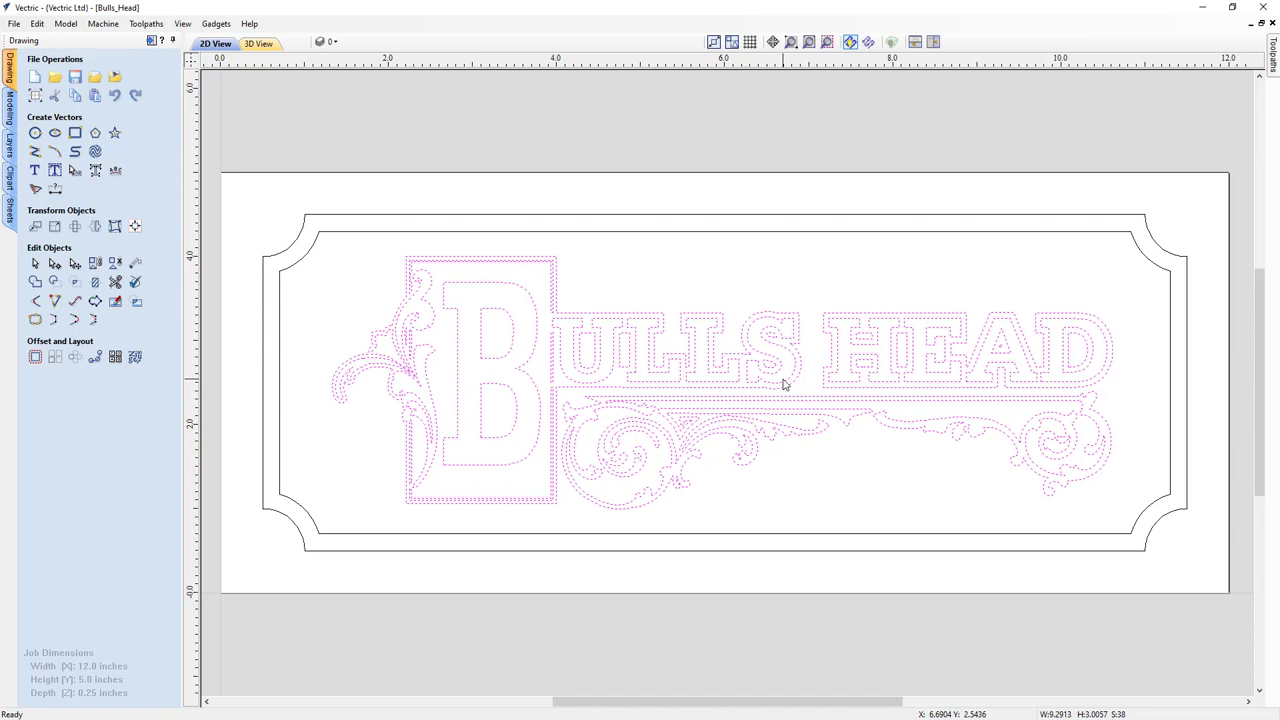
{"action": "key", "text": "Right"}
{"action": "key", "text": "Right"}
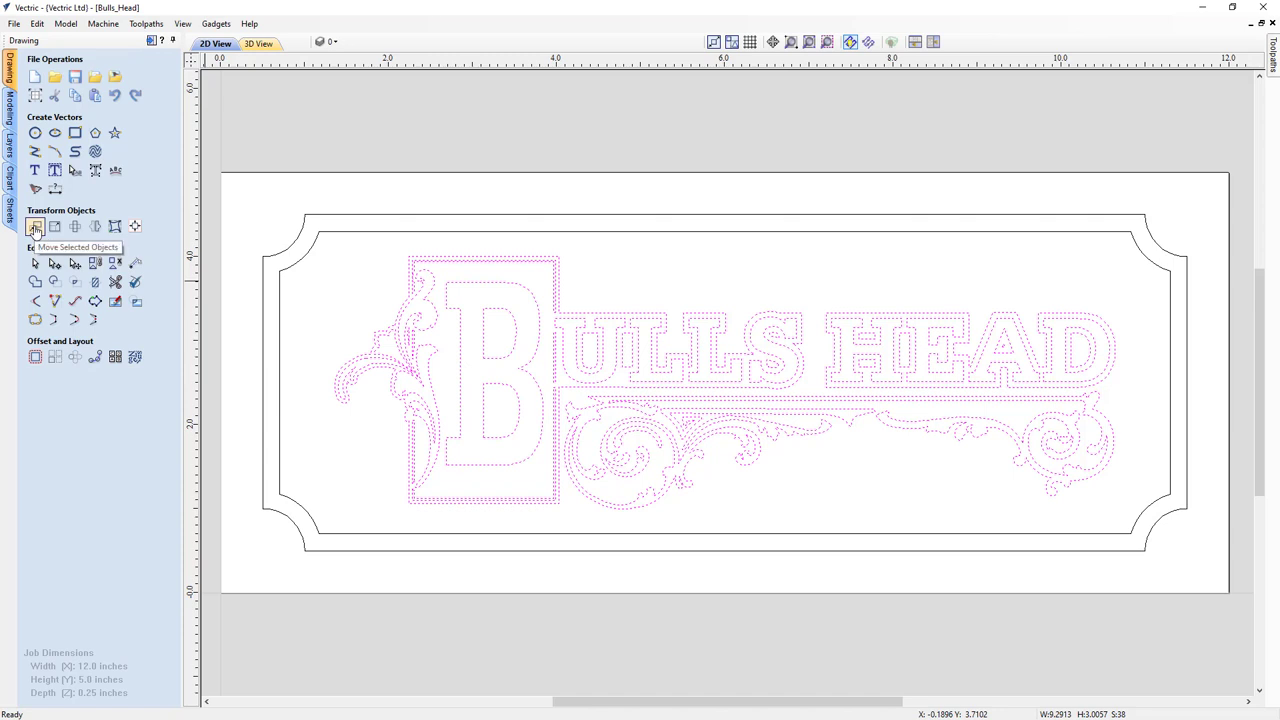
Shift the selected lettering and scrollwork to the left inside the border with a relative X move, and deselect it.
{"action": "left_click", "coordinate": [36, 228]}
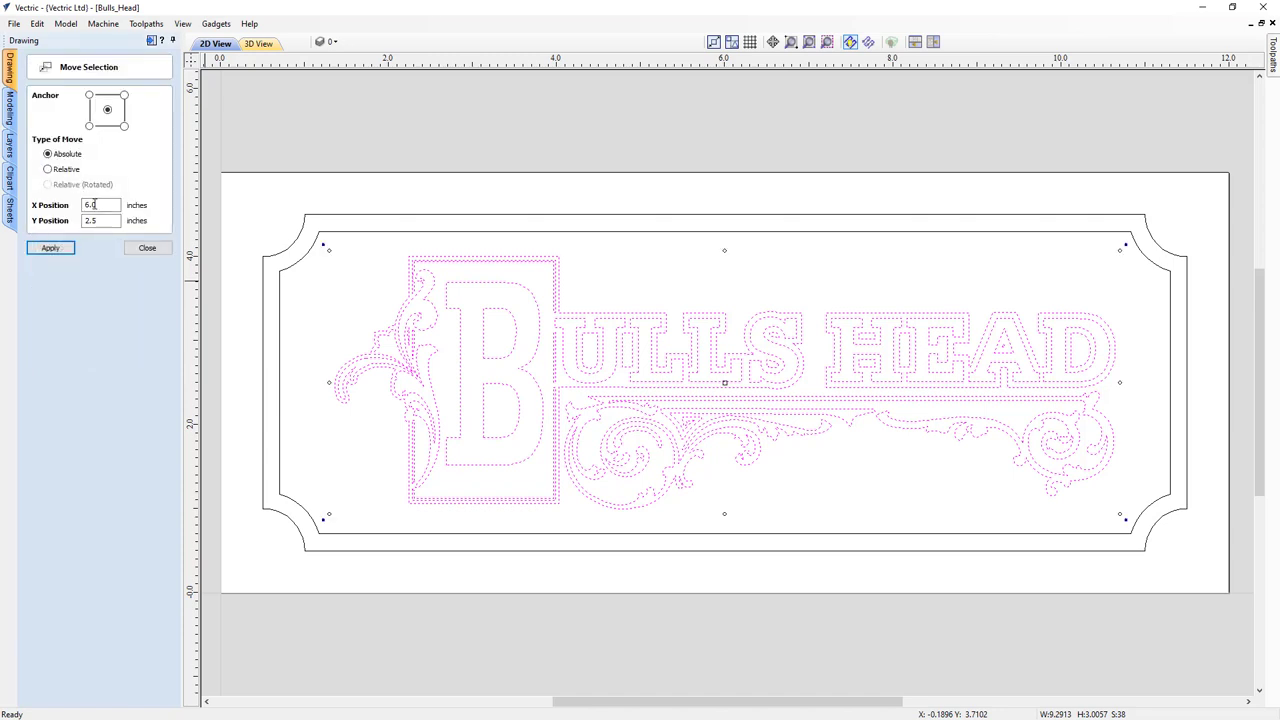
{"action": "left_click", "coordinate": [66, 170]}
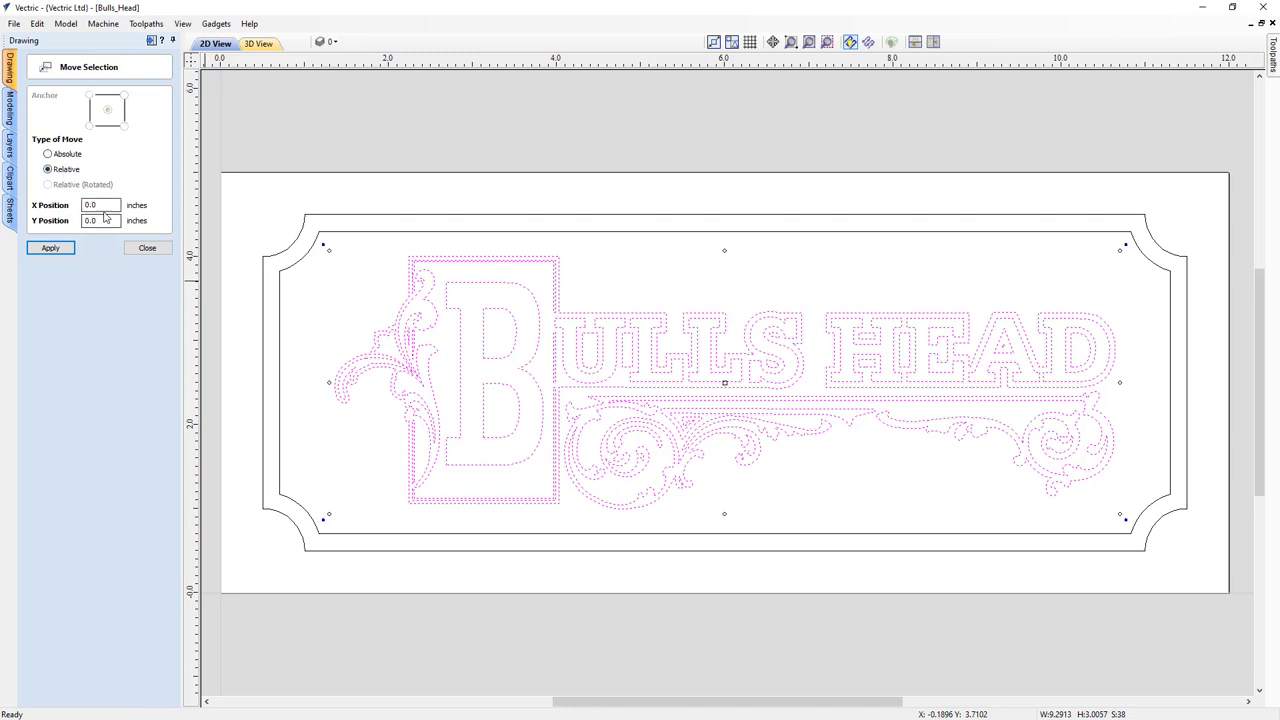
{"action": "left_click_drag", "start_coordinate": [98, 205], "coordinate": [78, 208]}
{"action": "left_click", "coordinate": [63, 251]}
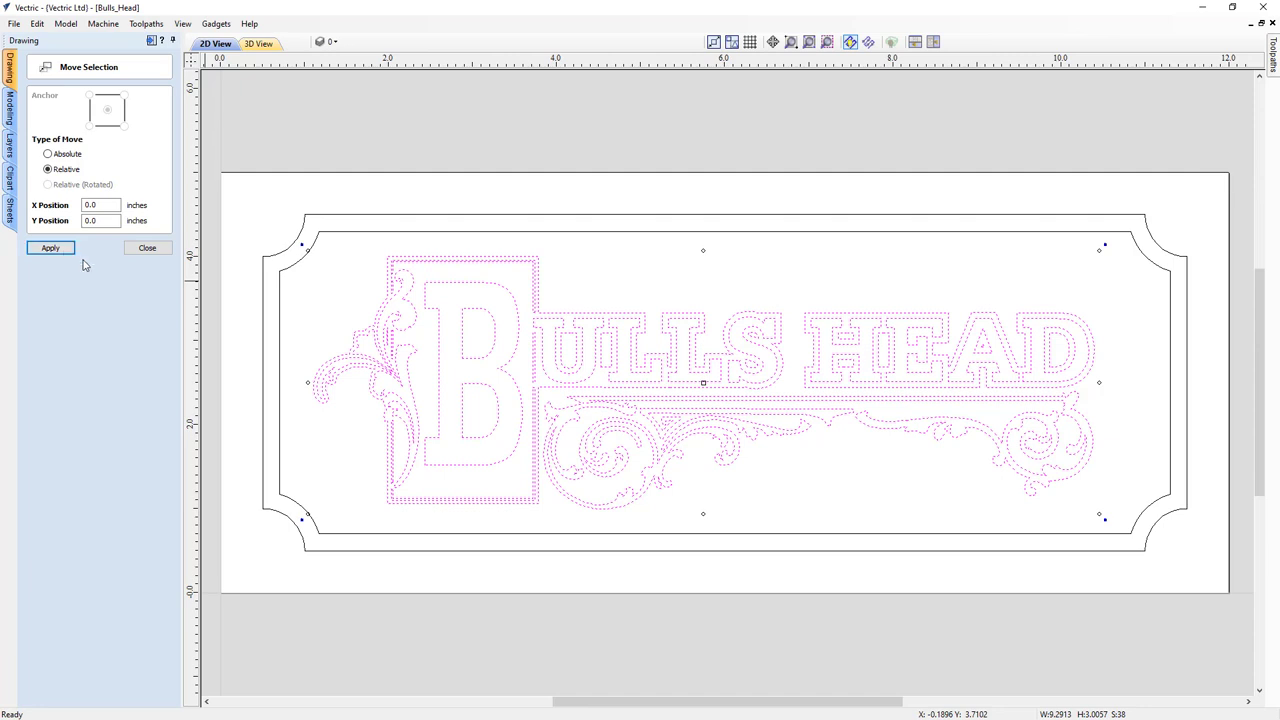
{"action": "left_click", "coordinate": [140, 250]}
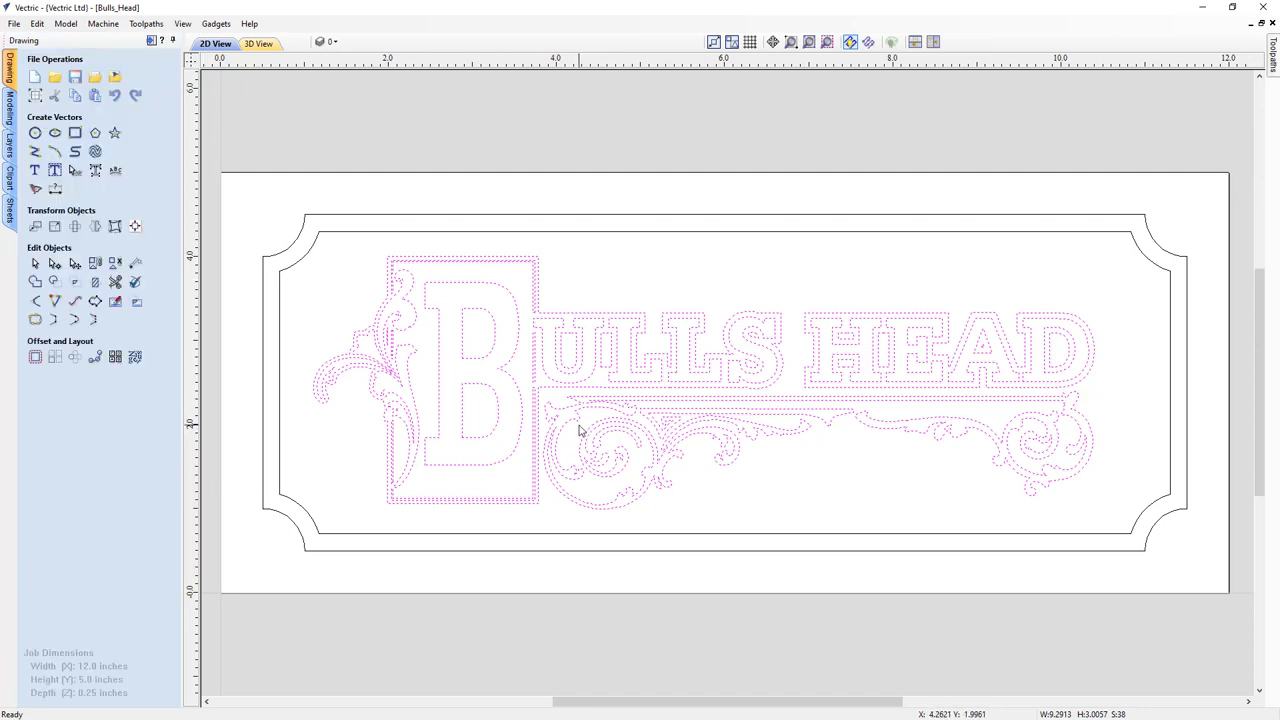
{"action": "left_click", "coordinate": [677, 520]}
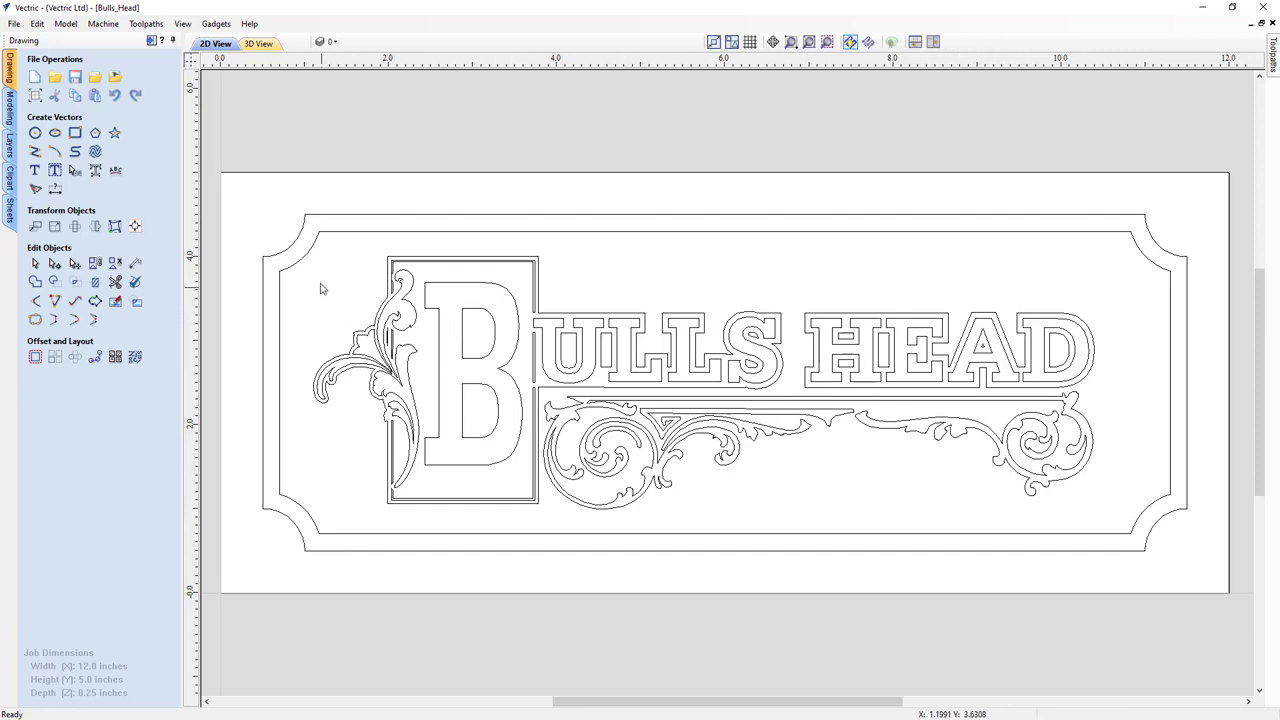
Enlarge all the artwork inside the border to about 9.63 by 3.12 inches and nudge it slightly to the right.
{"action": "left_click_drag", "start_coordinate": [318, 252], "coordinate": [1114, 520]}
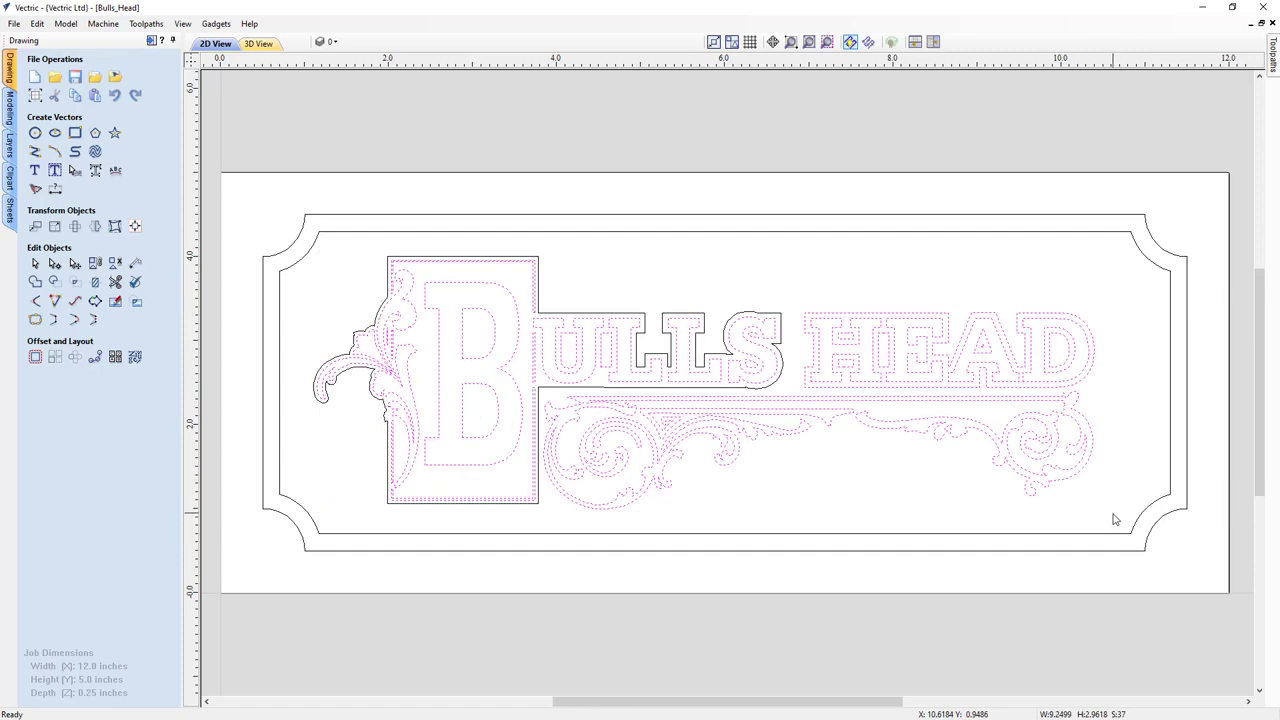
{"action": "left_click", "coordinate": [575, 318], "text": "shift"}
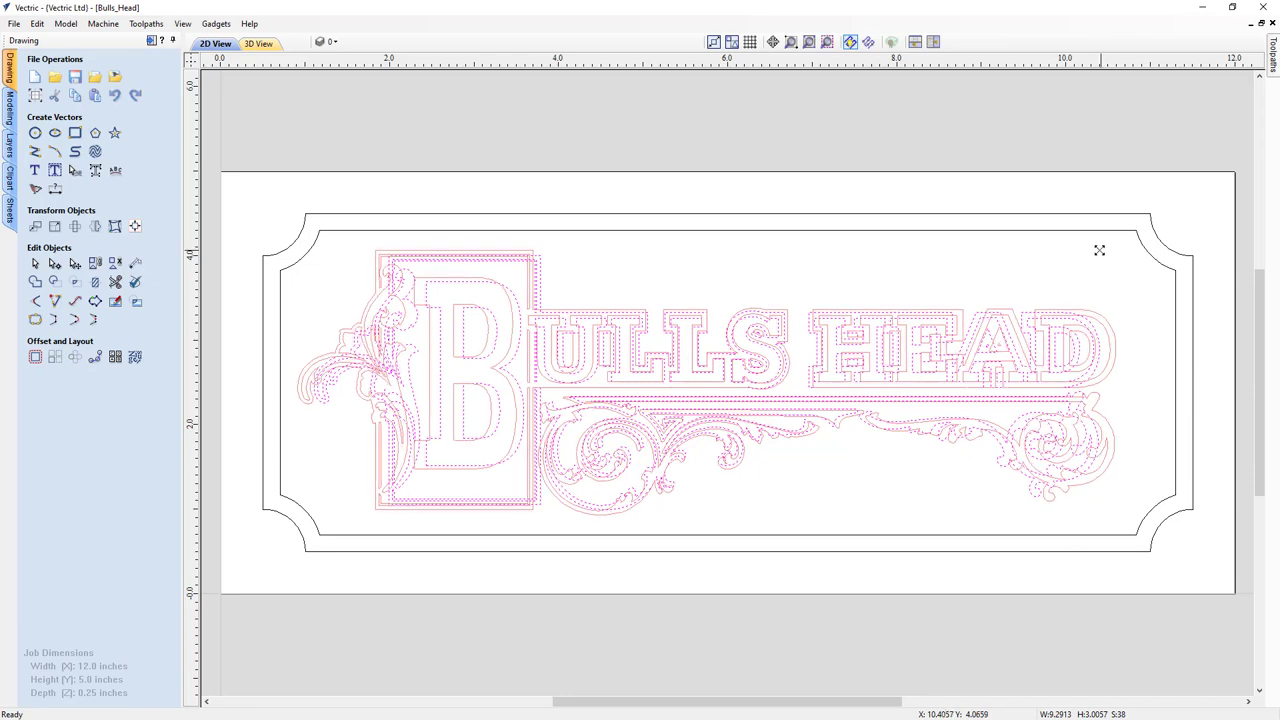
{"action": "key", "text": "ctrl+z"}
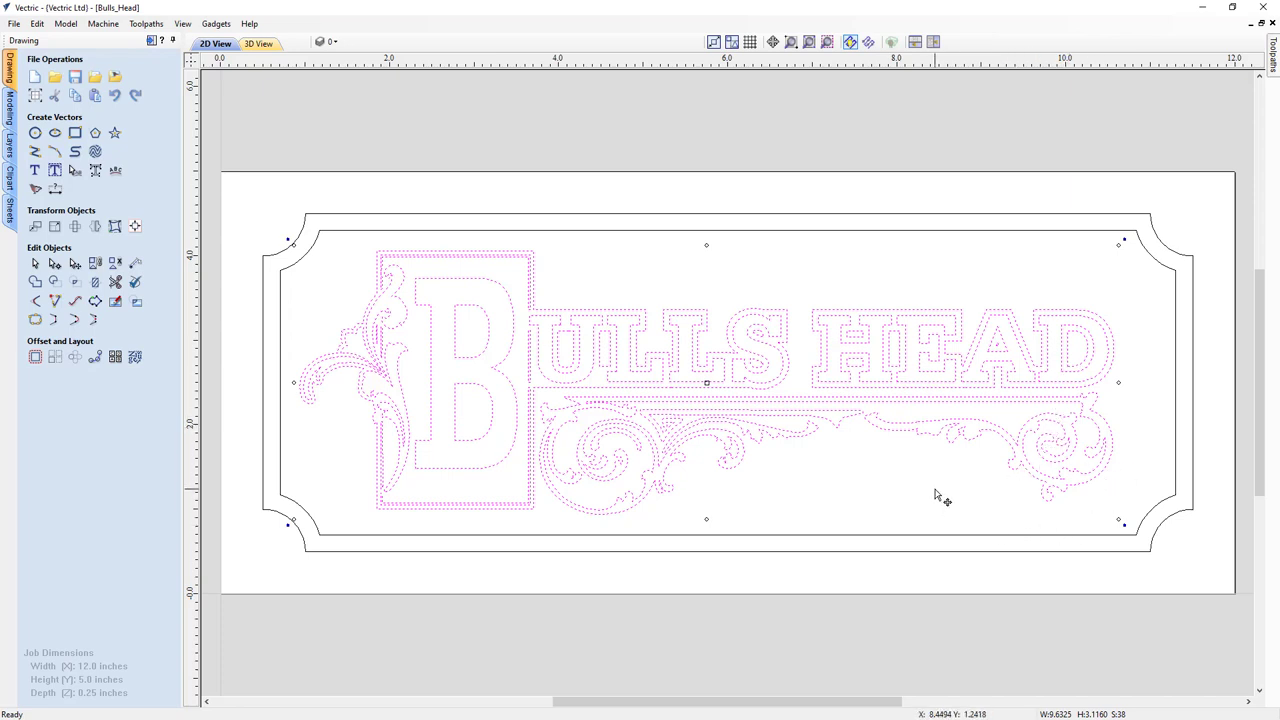
{"action": "key", "text": "Right"}
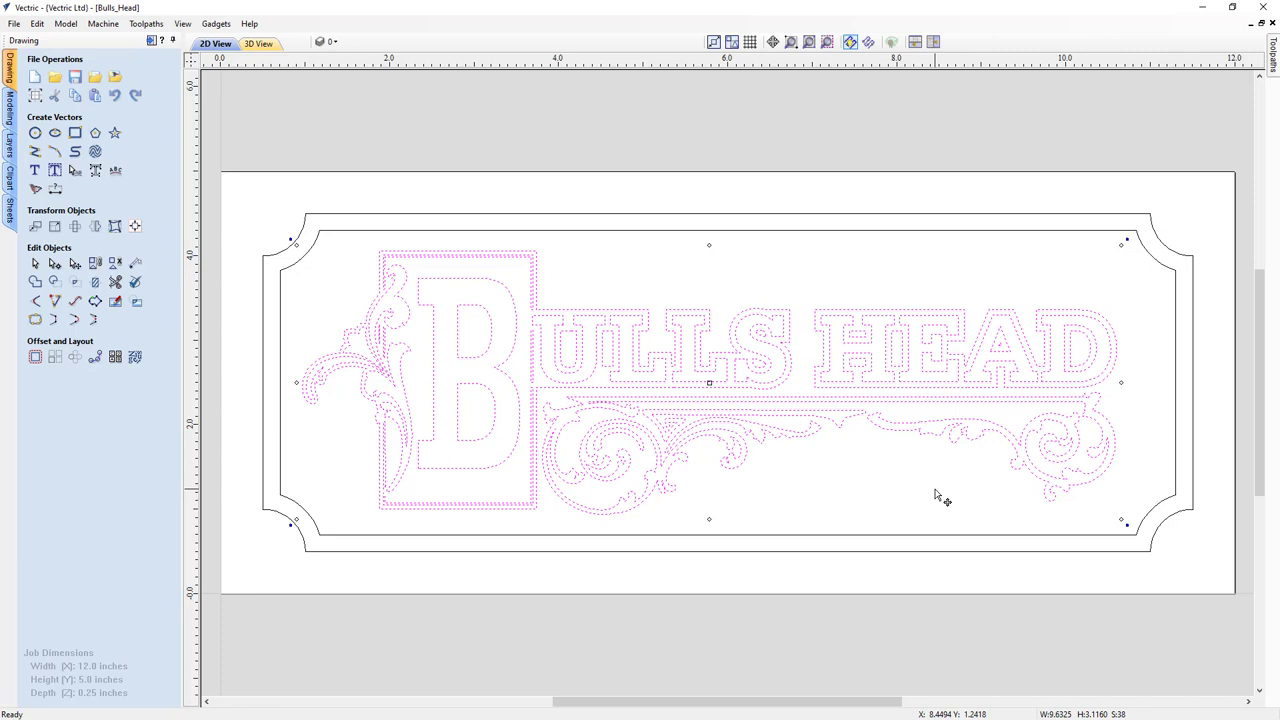
{"action": "key", "text": "Escape"}
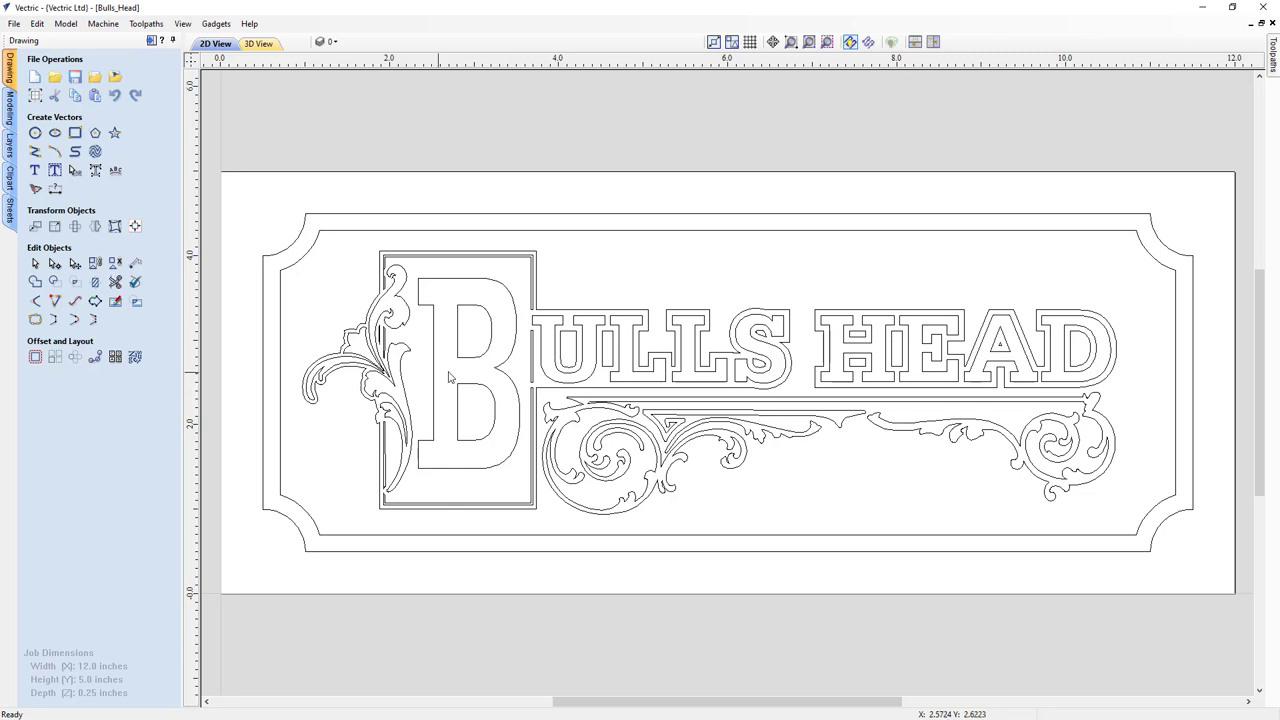
Return to the toolpath layout, reopen the V-Carve 90 toolpath for editing and recalculate it for the repositioned, enlarged artwork.
{"action": "left_click", "coordinate": [150, 41]}
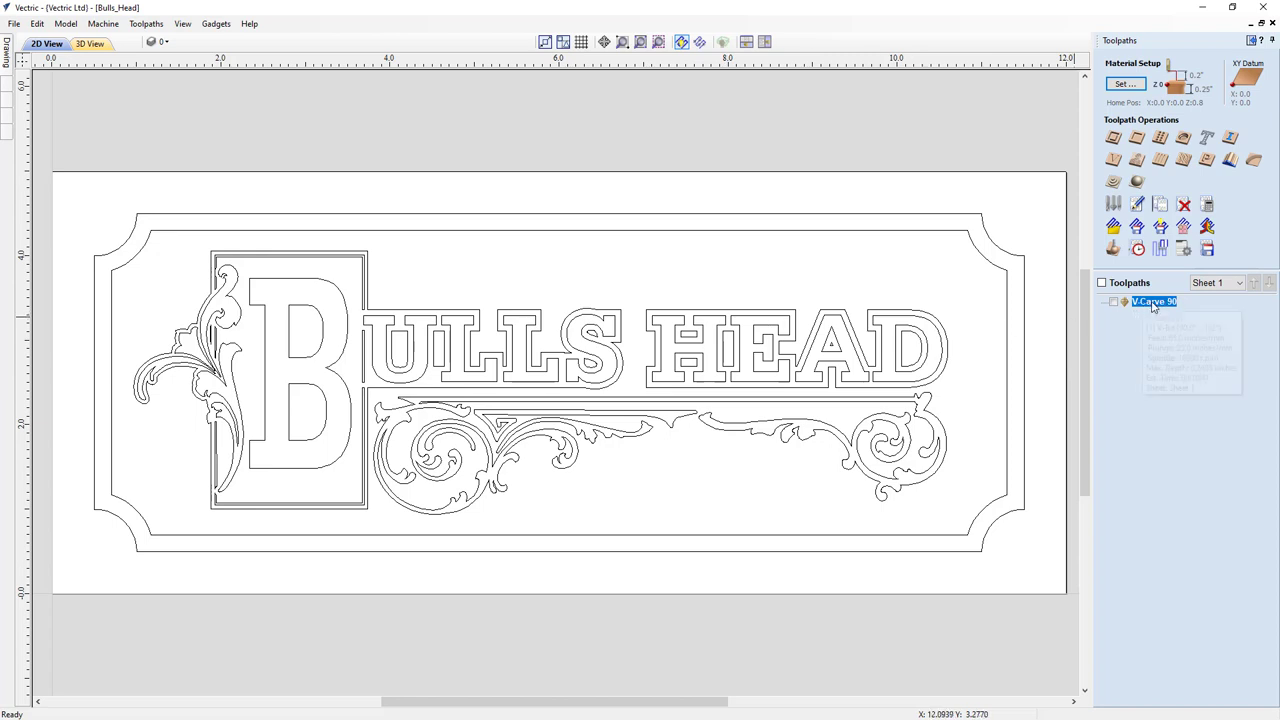
{"action": "mouse_move", "coordinate": [1155, 305]}
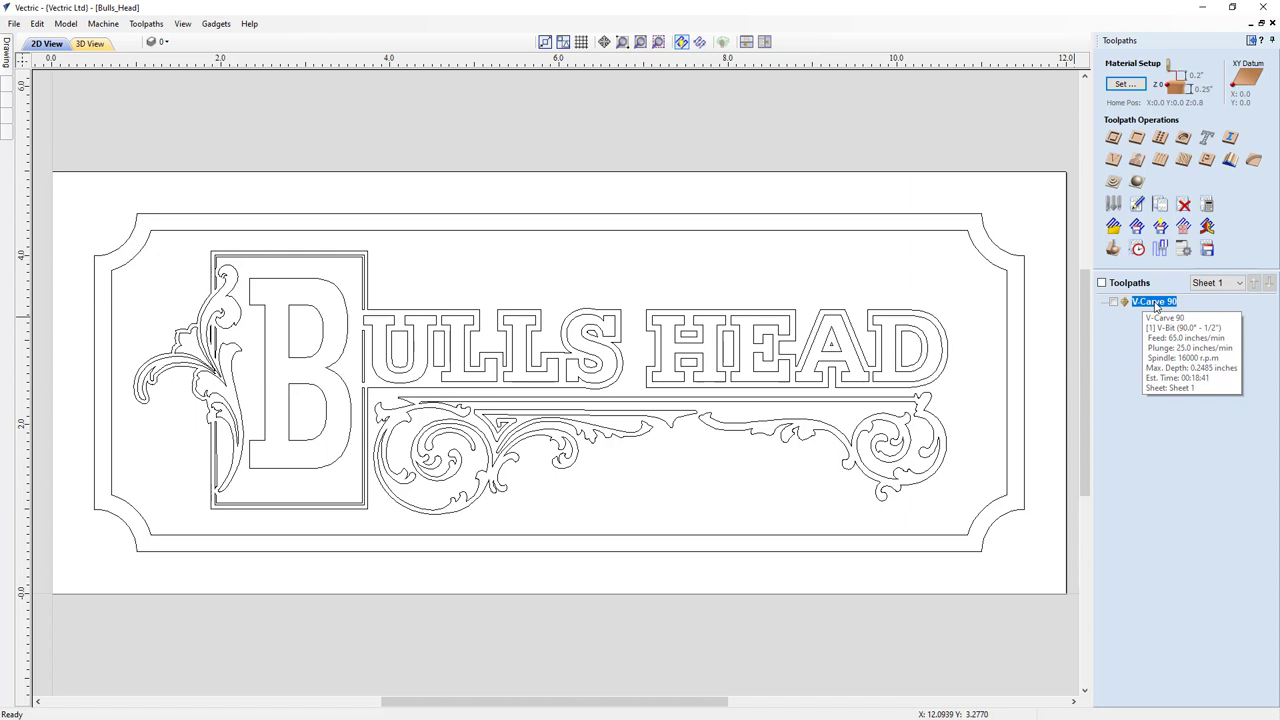
{"action": "left_click", "coordinate": [1137, 205]}
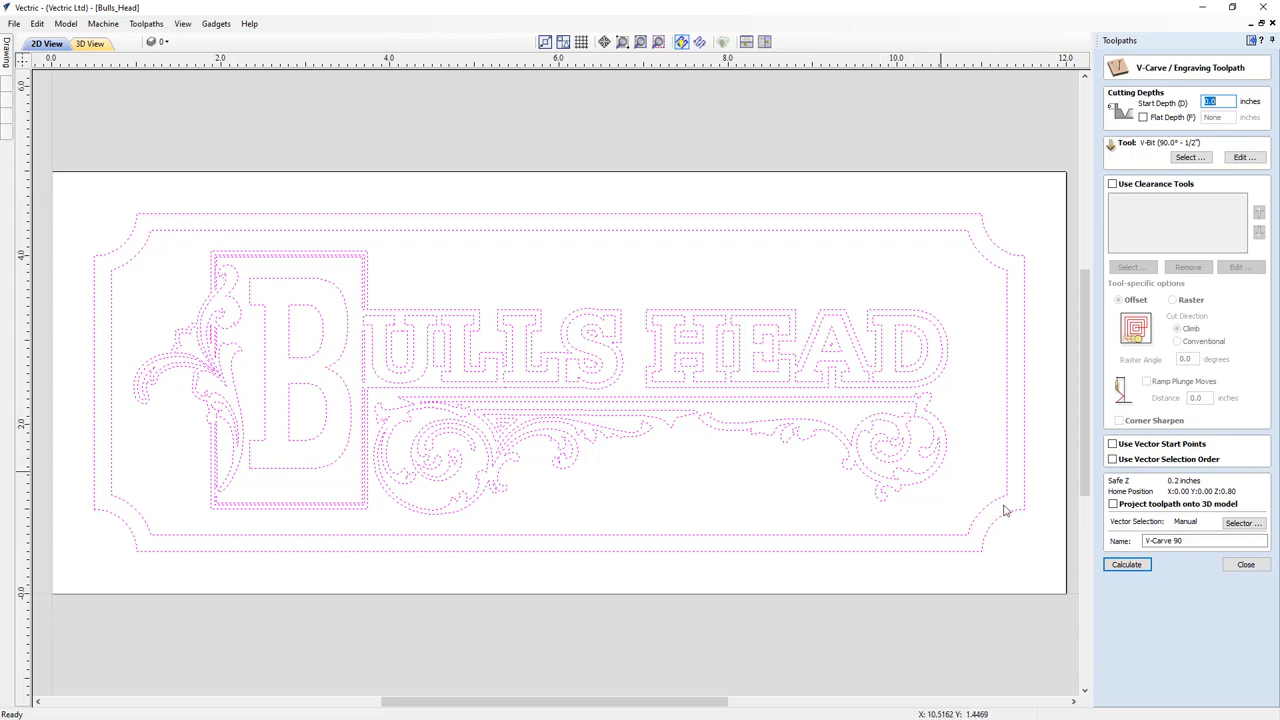
{"action": "left_click", "coordinate": [1126, 565]}
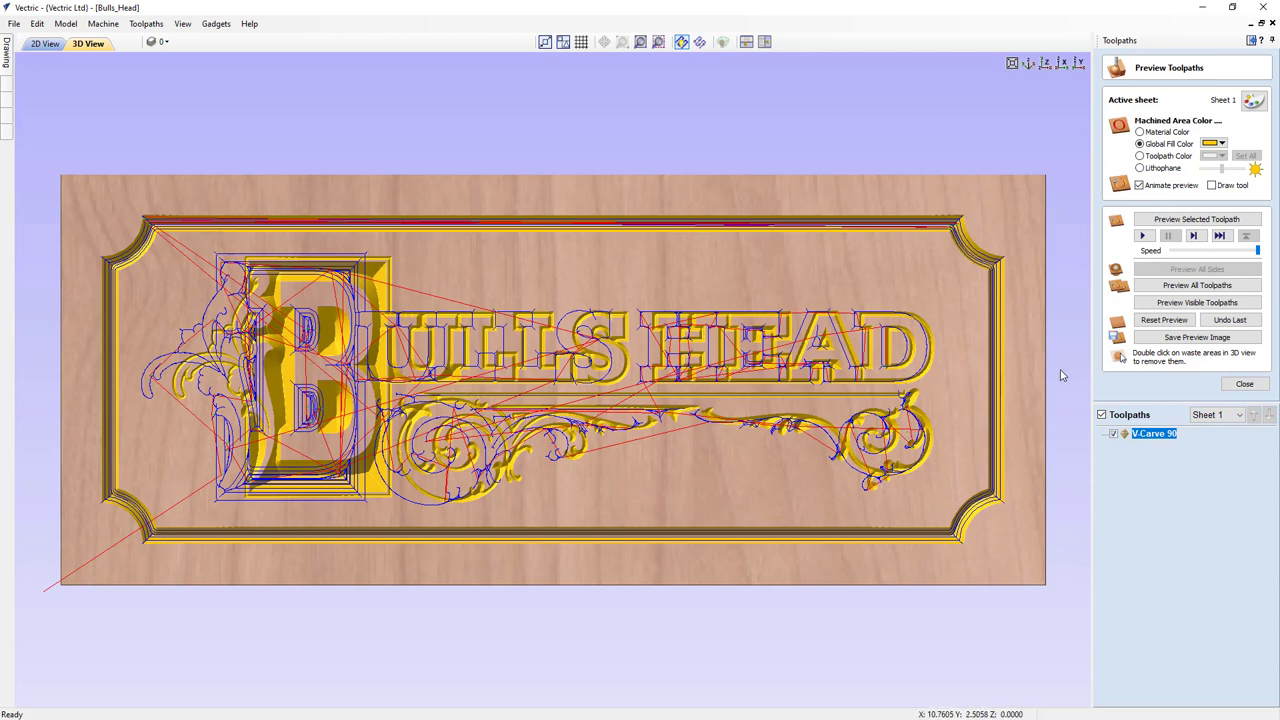
Clear the old carving from the preview, simulate the updated V-Carve 90 toolpath, and close the preview.
{"action": "left_click", "coordinate": [1164, 320]}
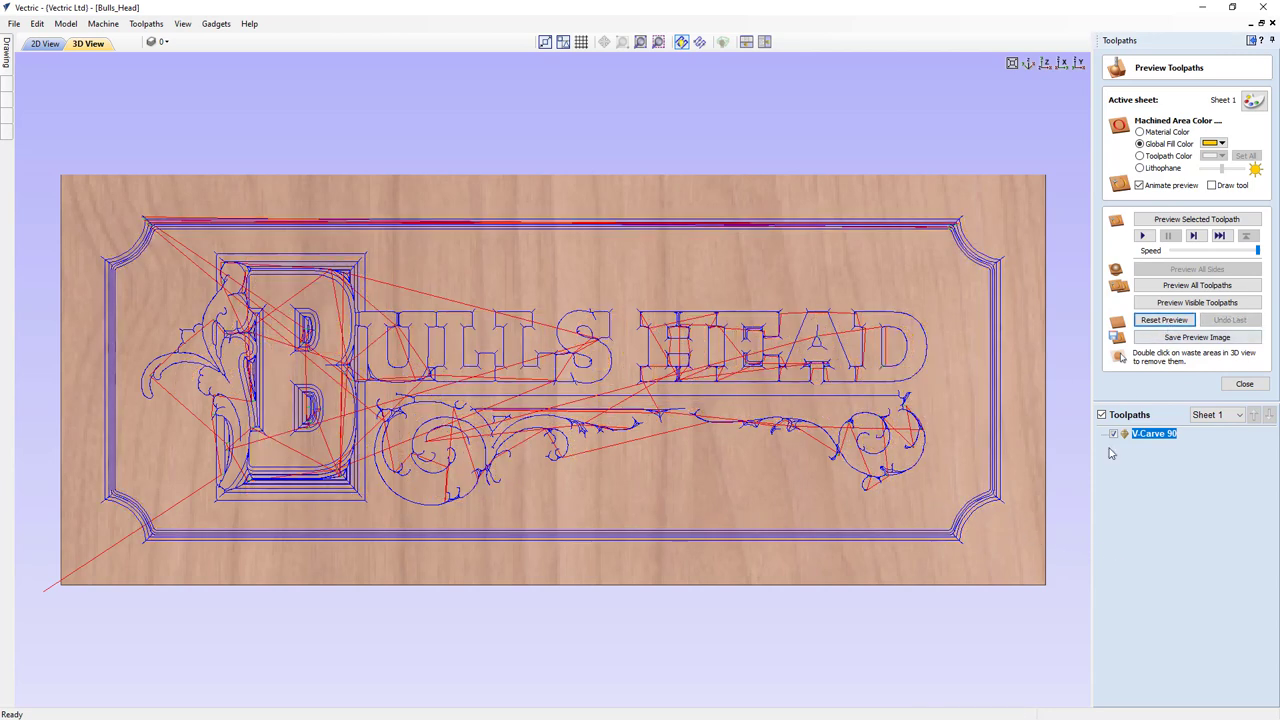
{"action": "left_click", "coordinate": [1182, 220]}
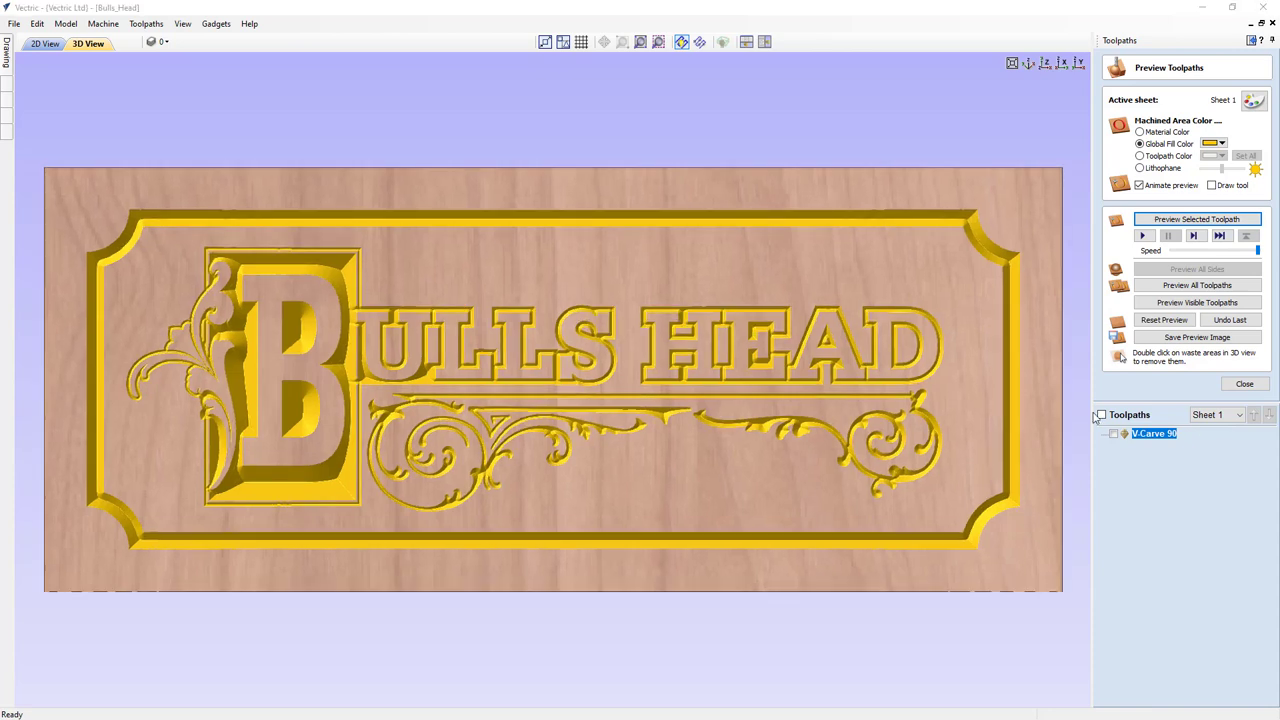
{"action": "left_click", "coordinate": [1243, 385]}
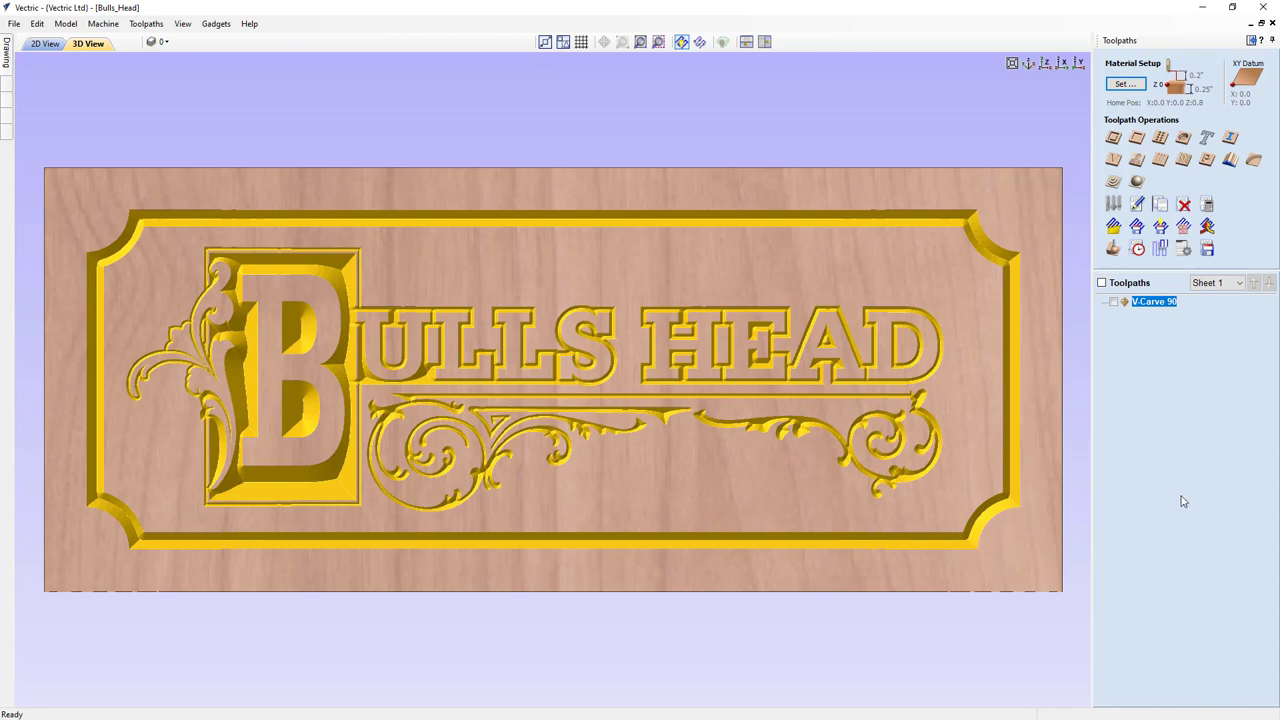
Save the project as Bulls_Head.crv in the bulls-head folder.
{"action": "left_click", "coordinate": [14, 23]}
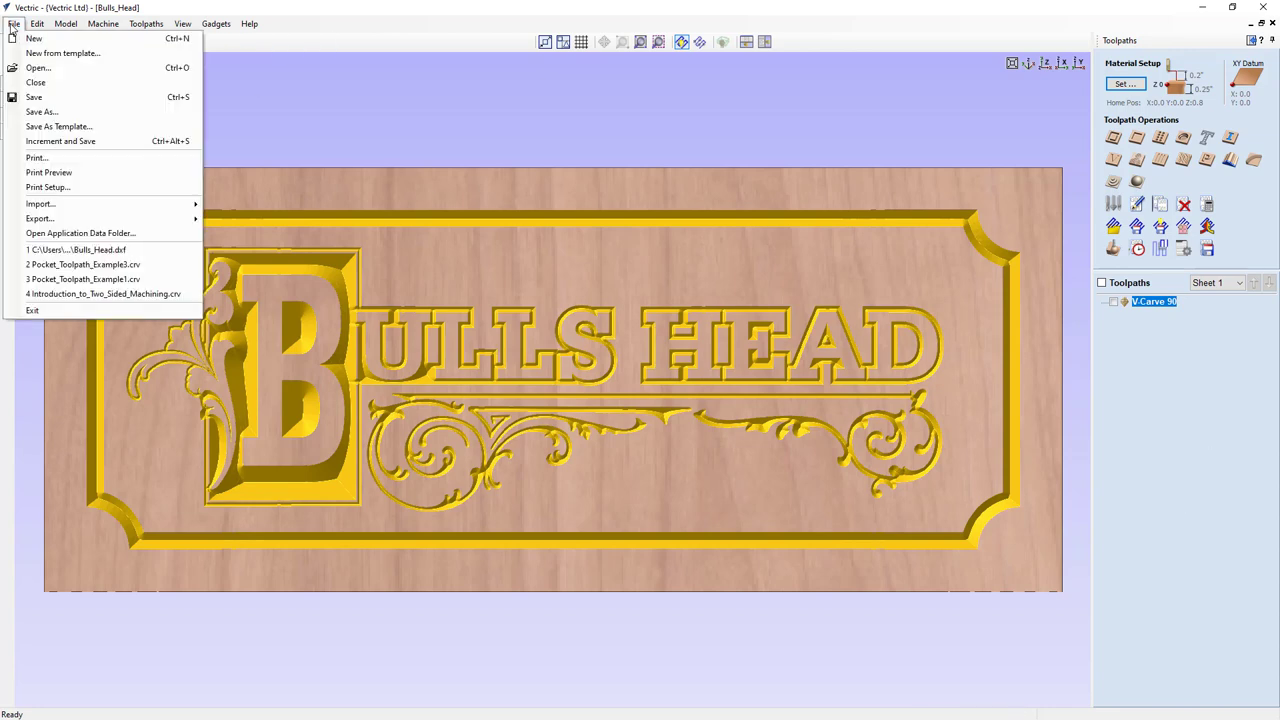
{"action": "left_click", "coordinate": [50, 112]}
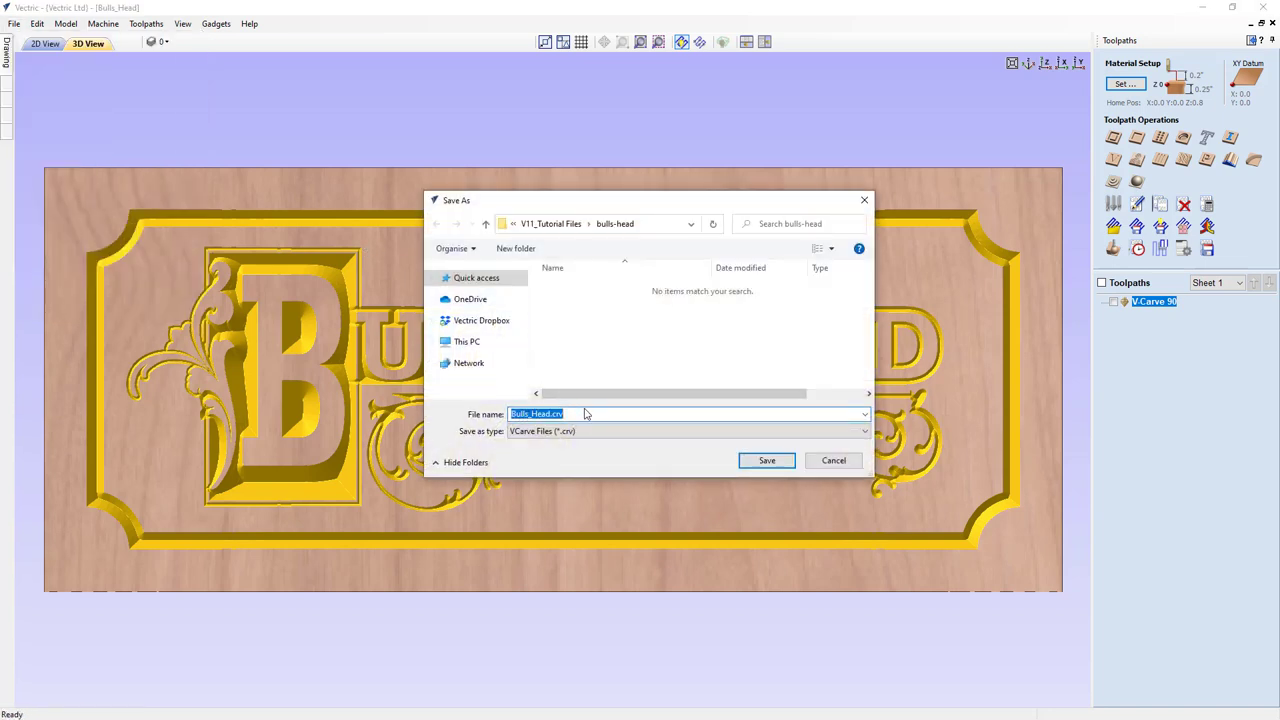
{"action": "left_click", "coordinate": [767, 461]}
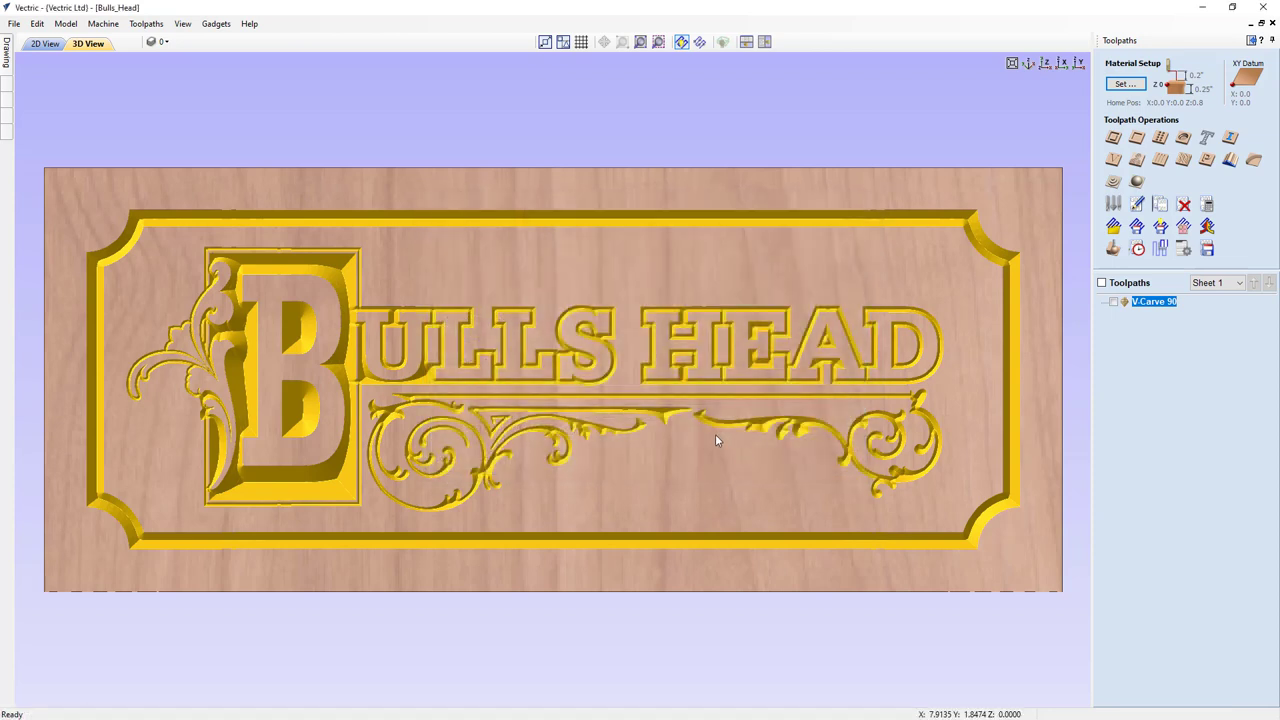